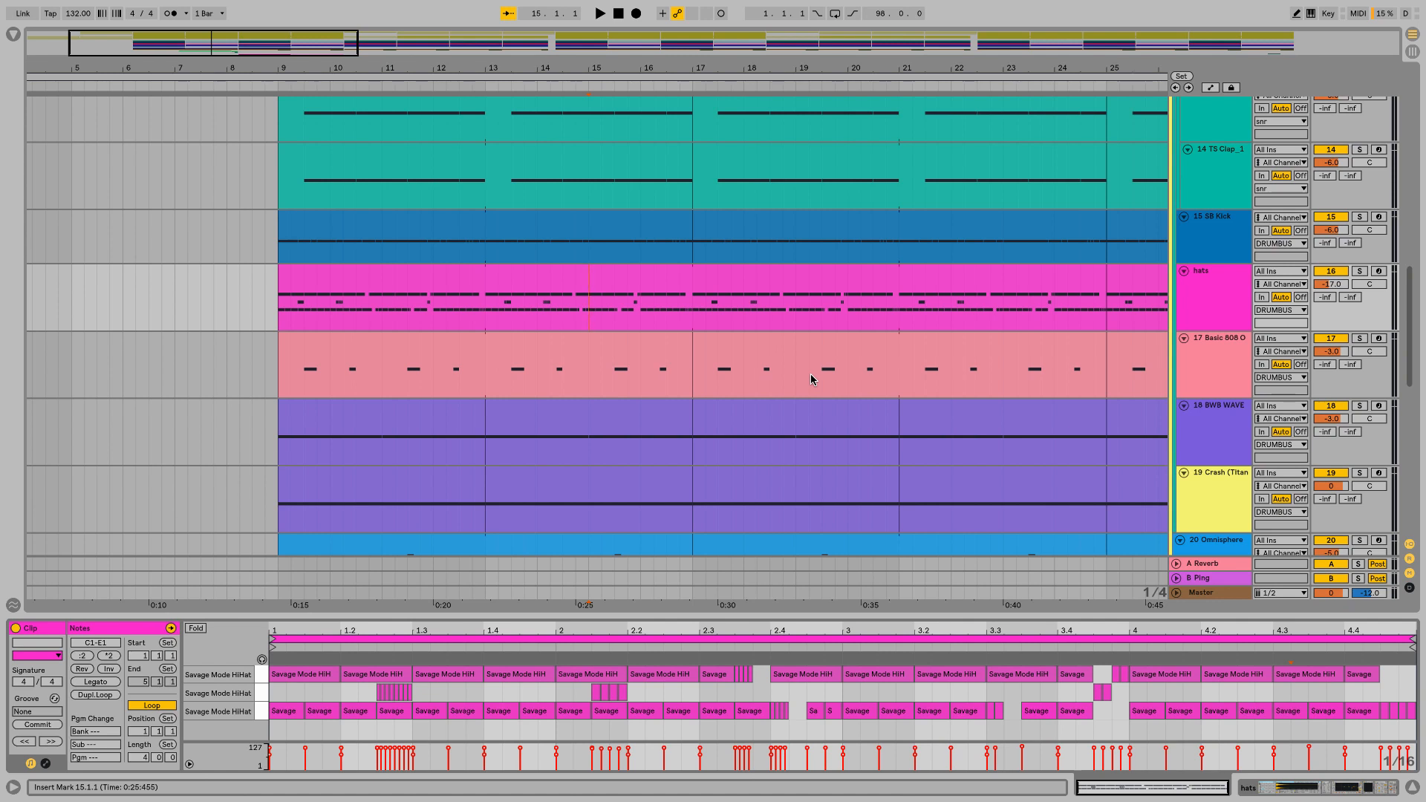
# Insert a new MIDI track below the Basic 808 open hat track and load an empty Drum Rack onto it.
pyautogui.press('space')
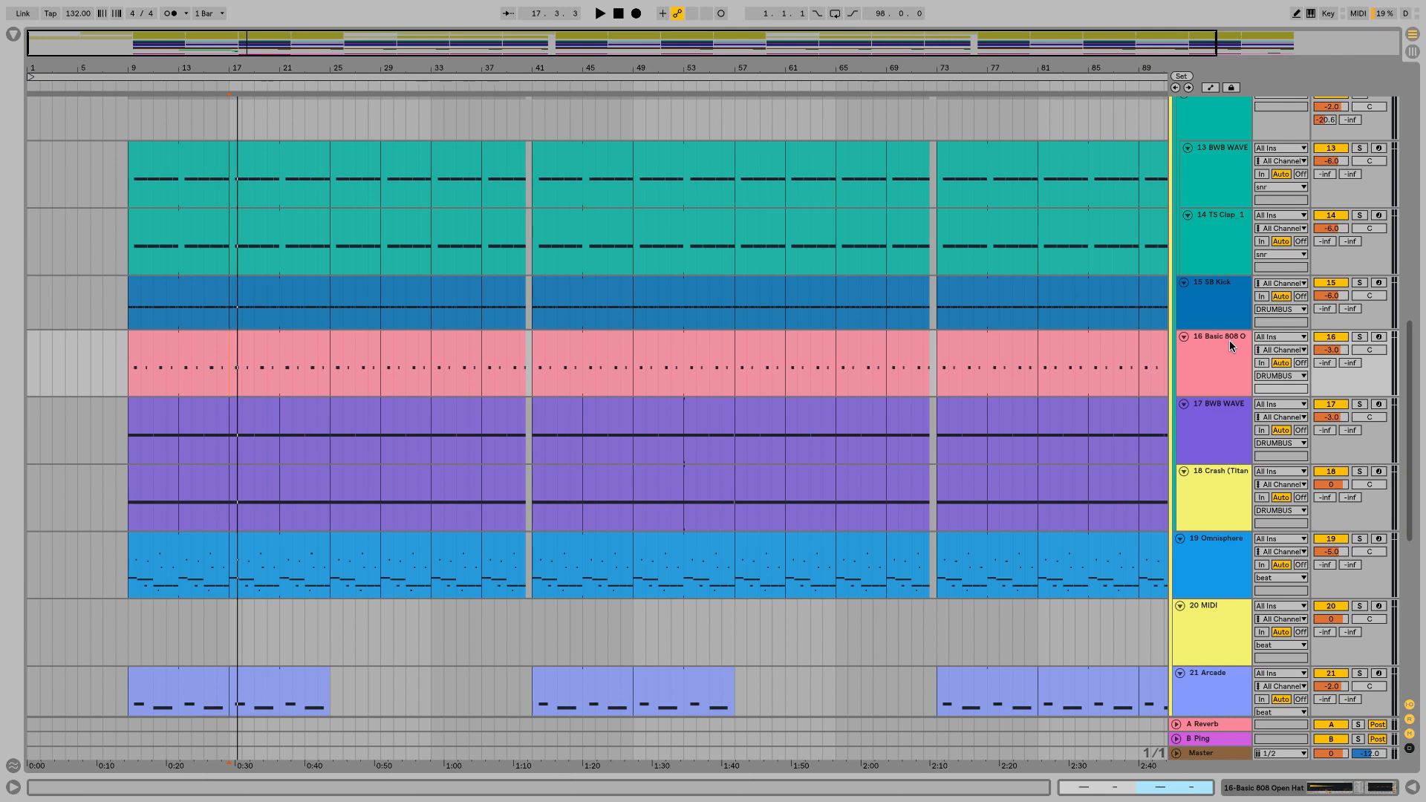
pyautogui.click(1228, 340)
pyautogui.press('shift+super+t')
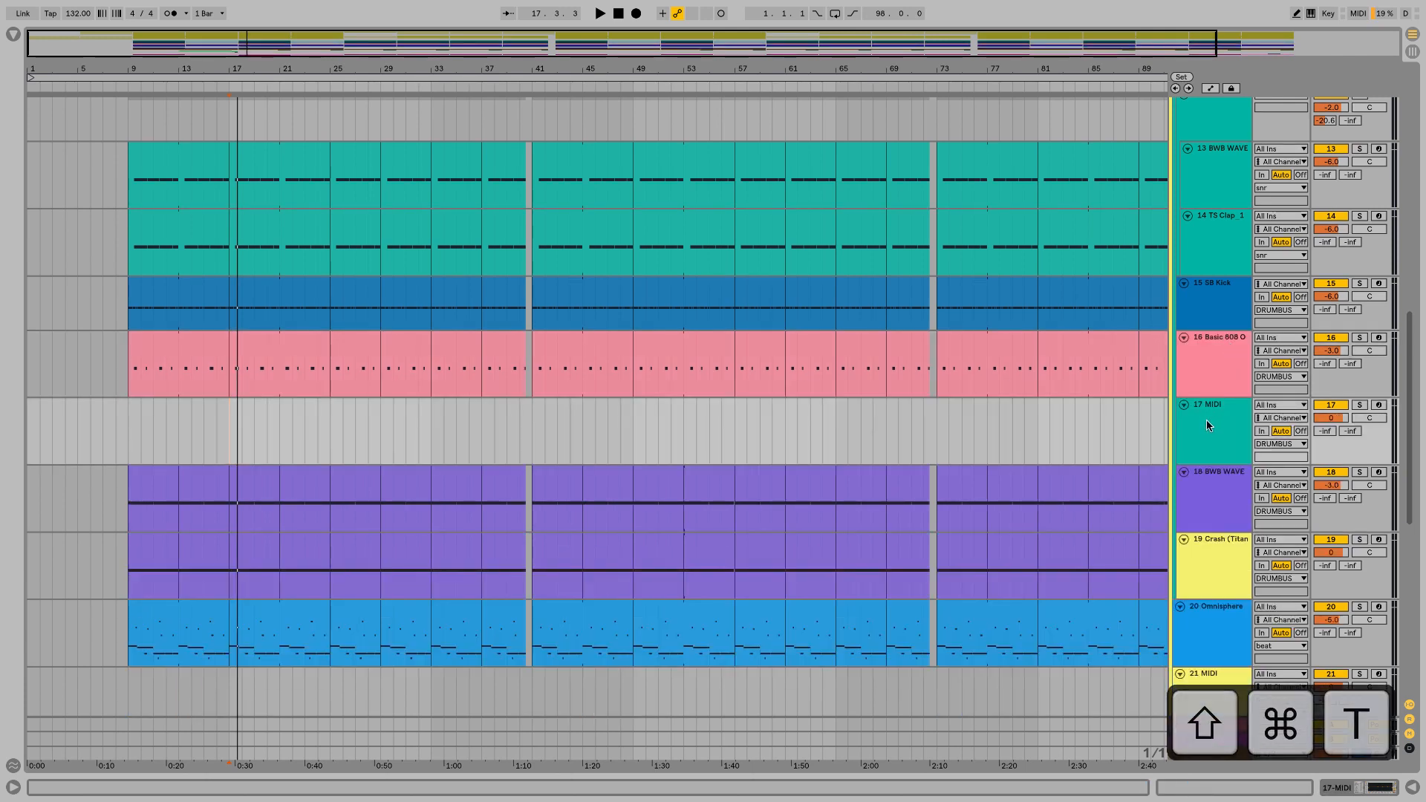
pyautogui.doubleClick(1205, 420)
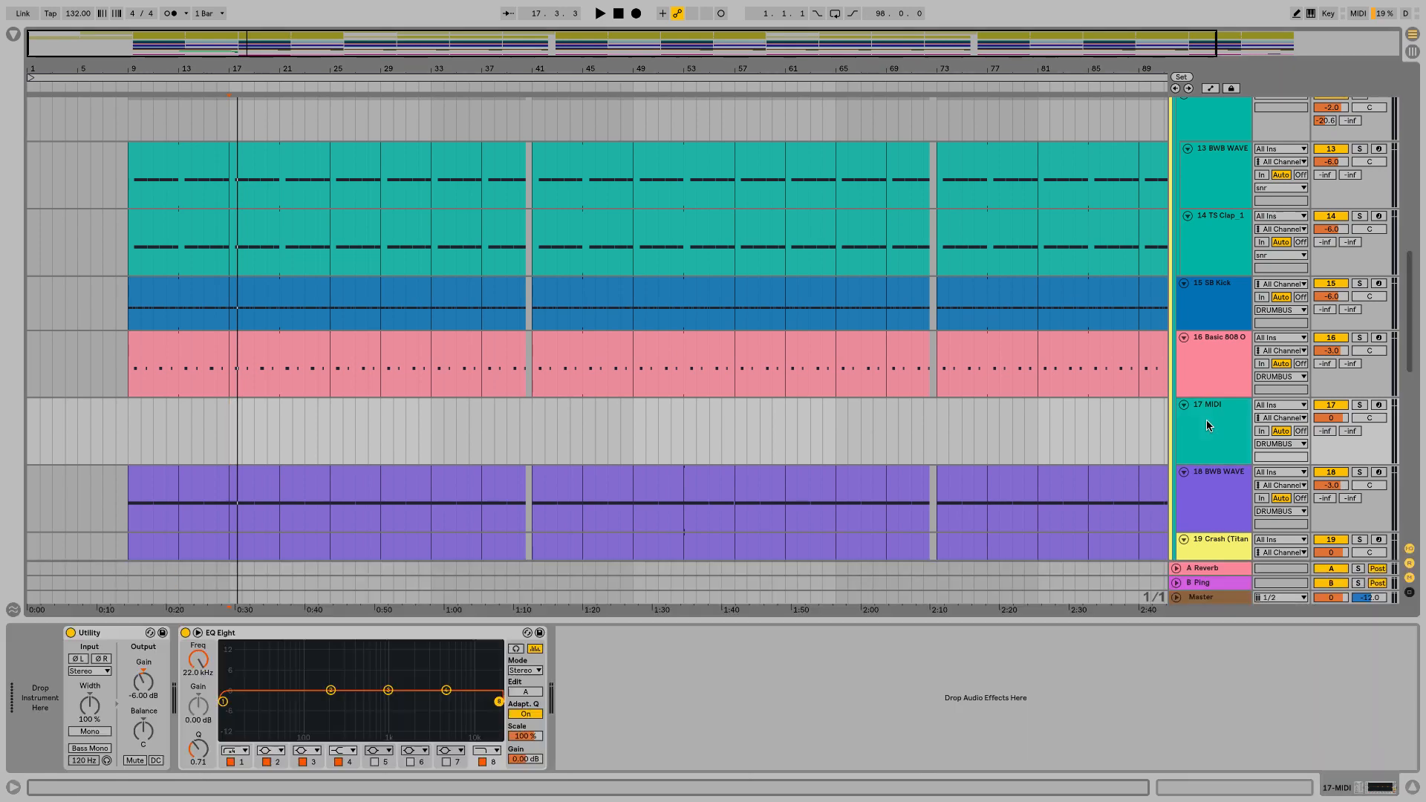
pyautogui.click(10, 336)
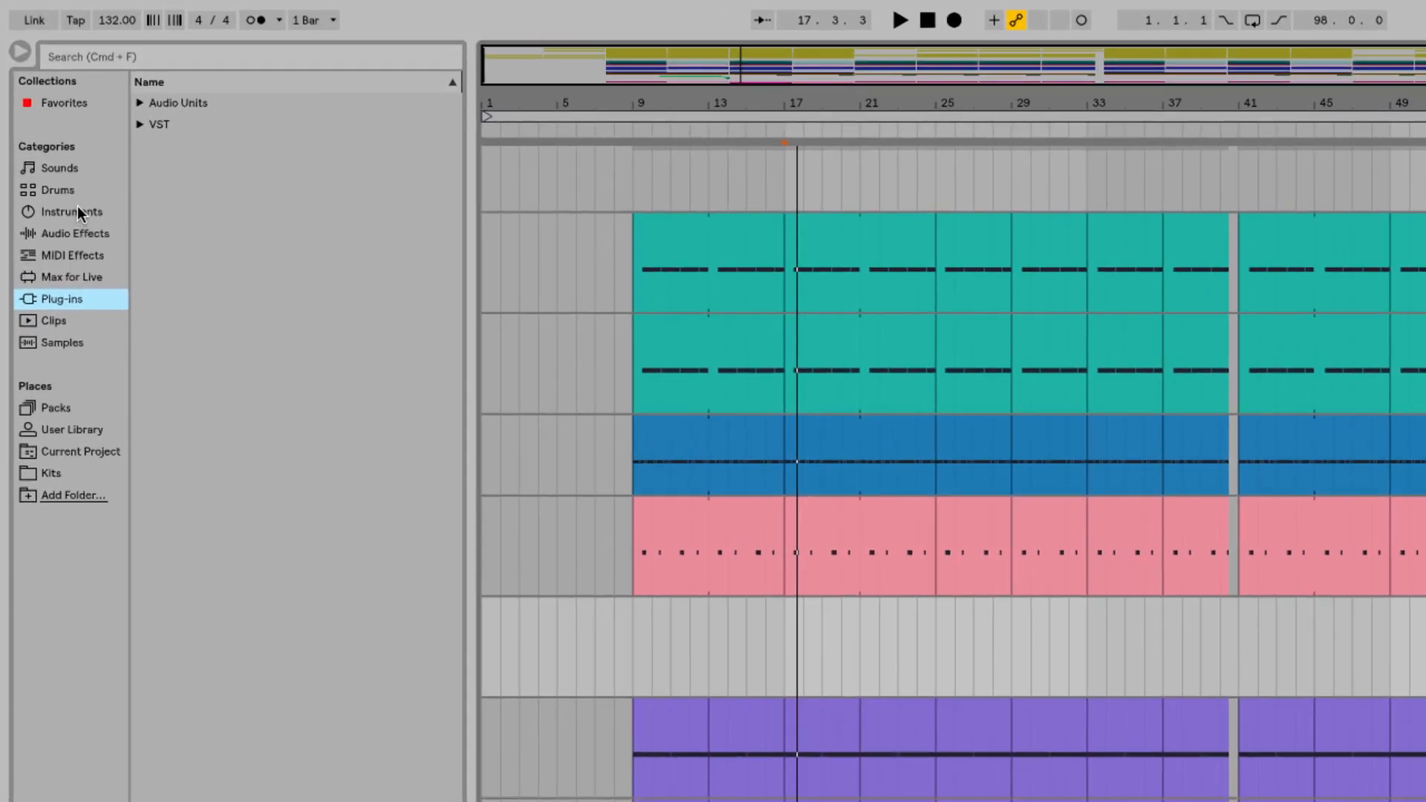
pyautogui.click(77, 209)
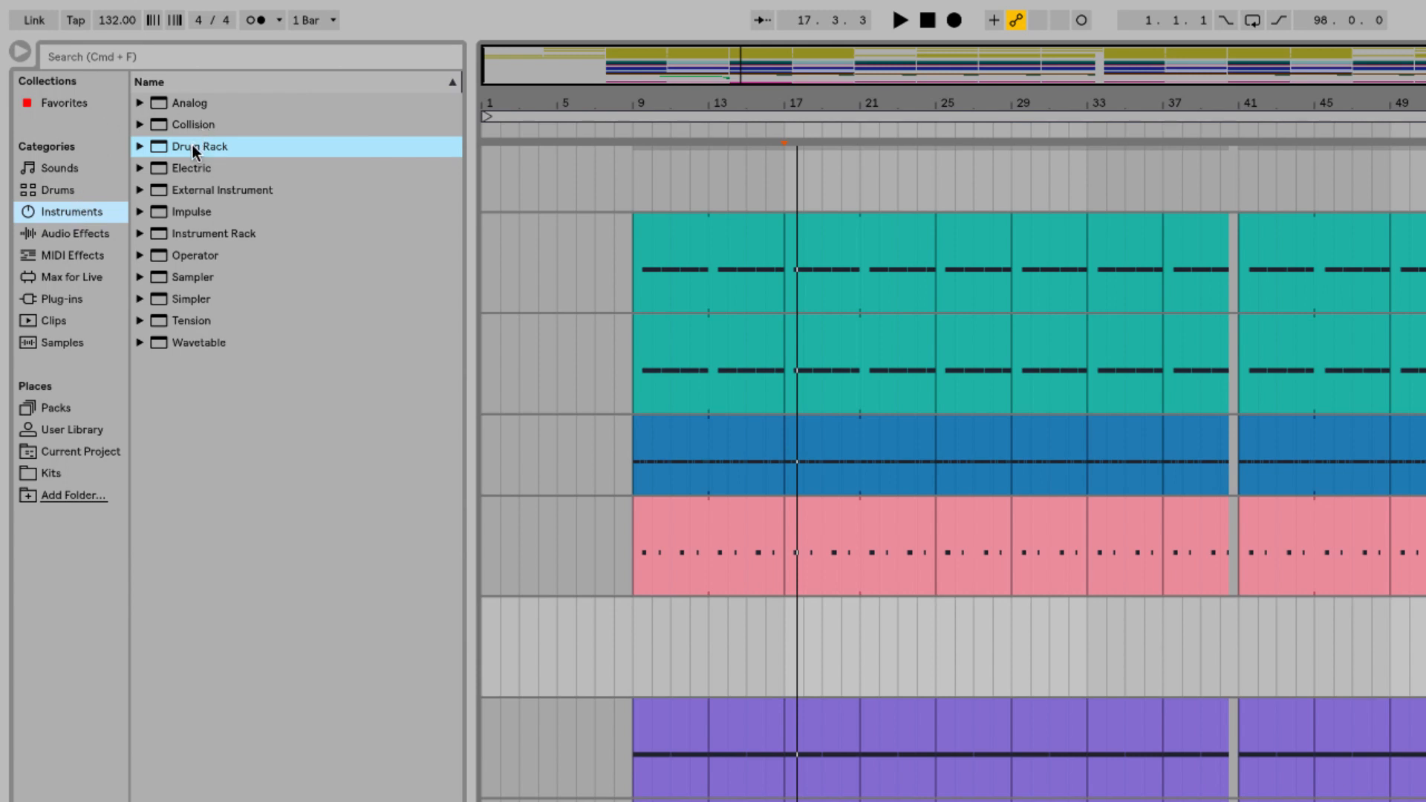
pyautogui.moveTo(193, 145); pyautogui.dragTo(78, 591)
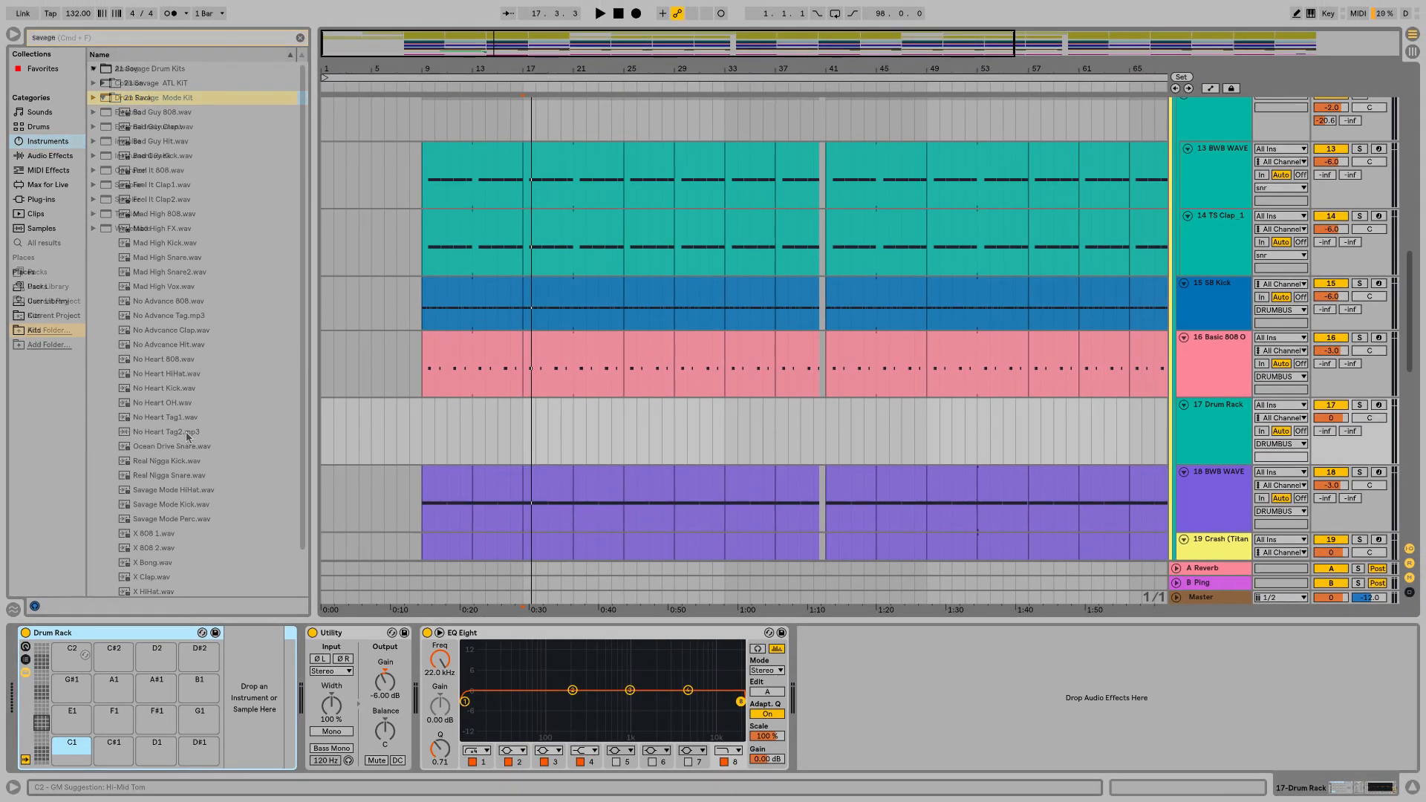
# Load Savage Mode HiHat.wav from the 21 Savage Mode Kit folder onto Drum Rack pads C1 and D1.
pyautogui.scroll(-1, 184, 434)
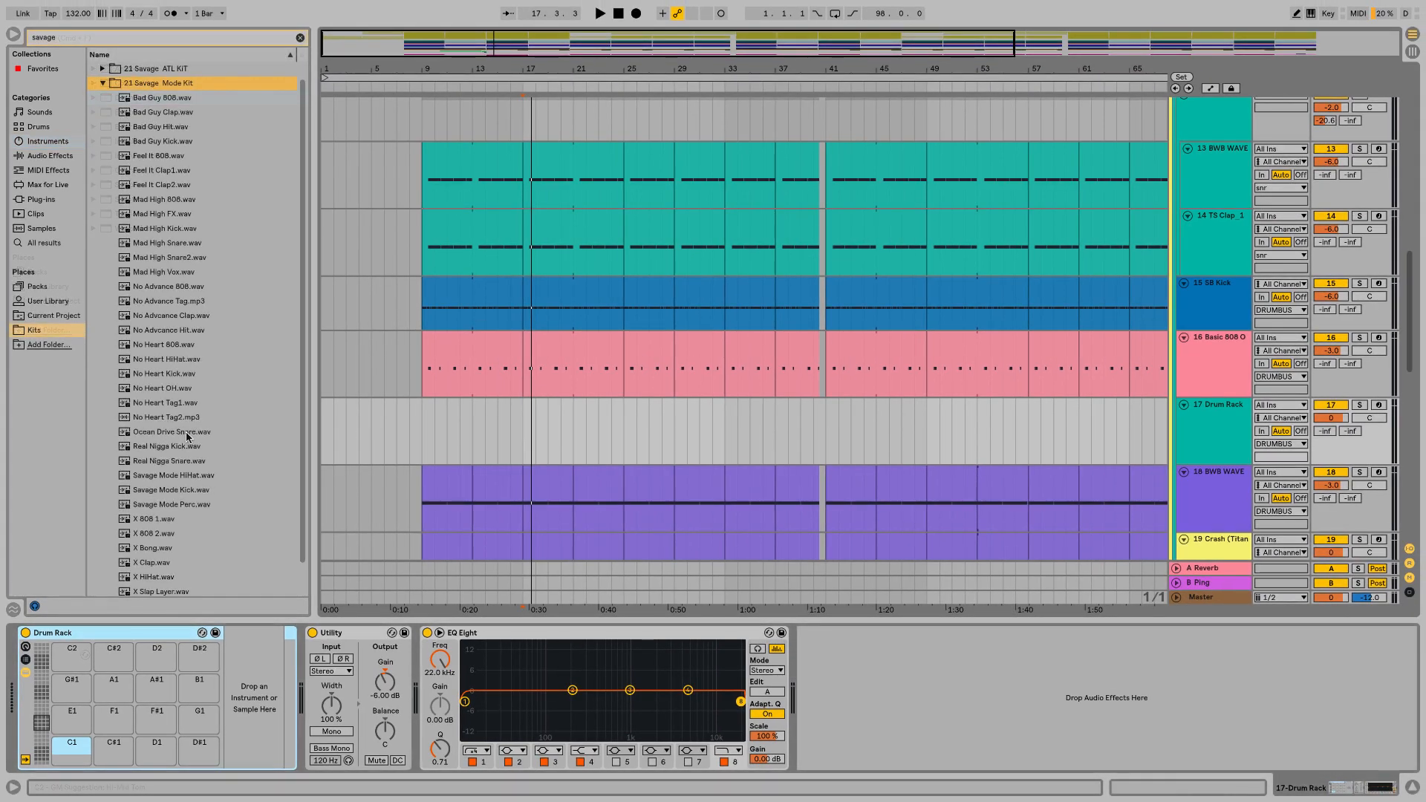
pyautogui.click(182, 476)
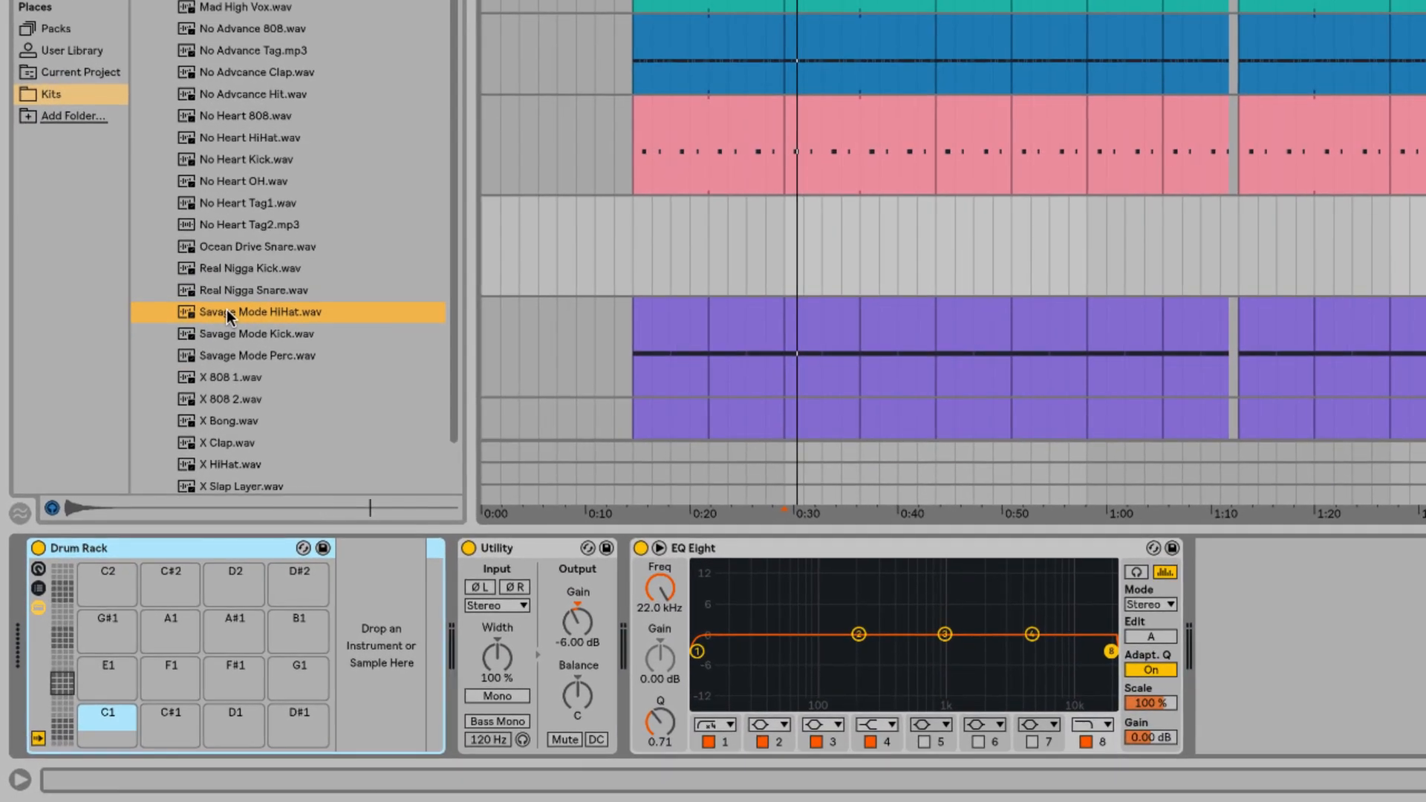
pyautogui.moveTo(182, 479); pyautogui.dragTo(230, 481)
pyautogui.moveTo(345, 321); pyautogui.dragTo(293, 698)
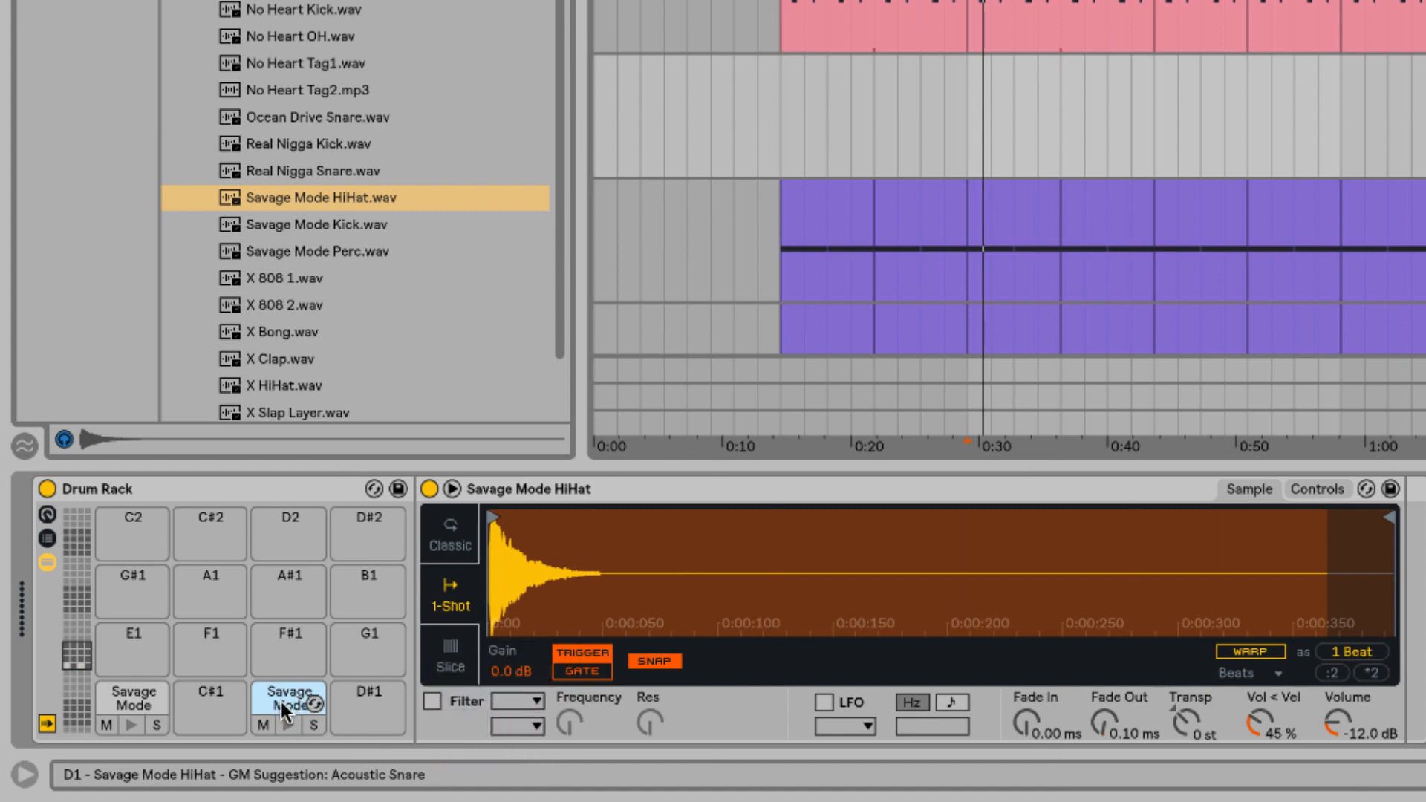
# Convert the D1 pad's Simpler to a Sampler and turn on Reverse for its hi-hat sample.
pyautogui.rightClick(607, 487)
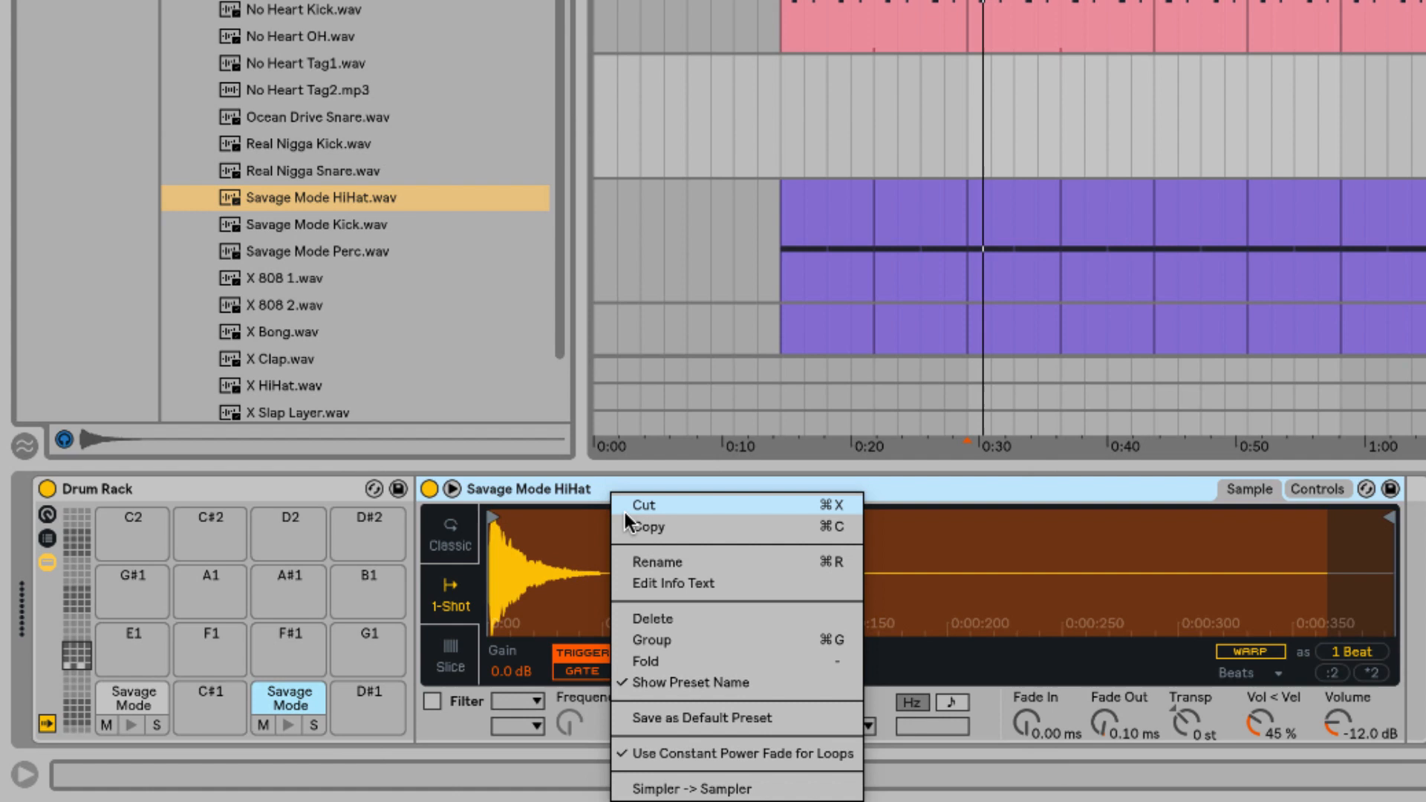
pyautogui.click(698, 790)
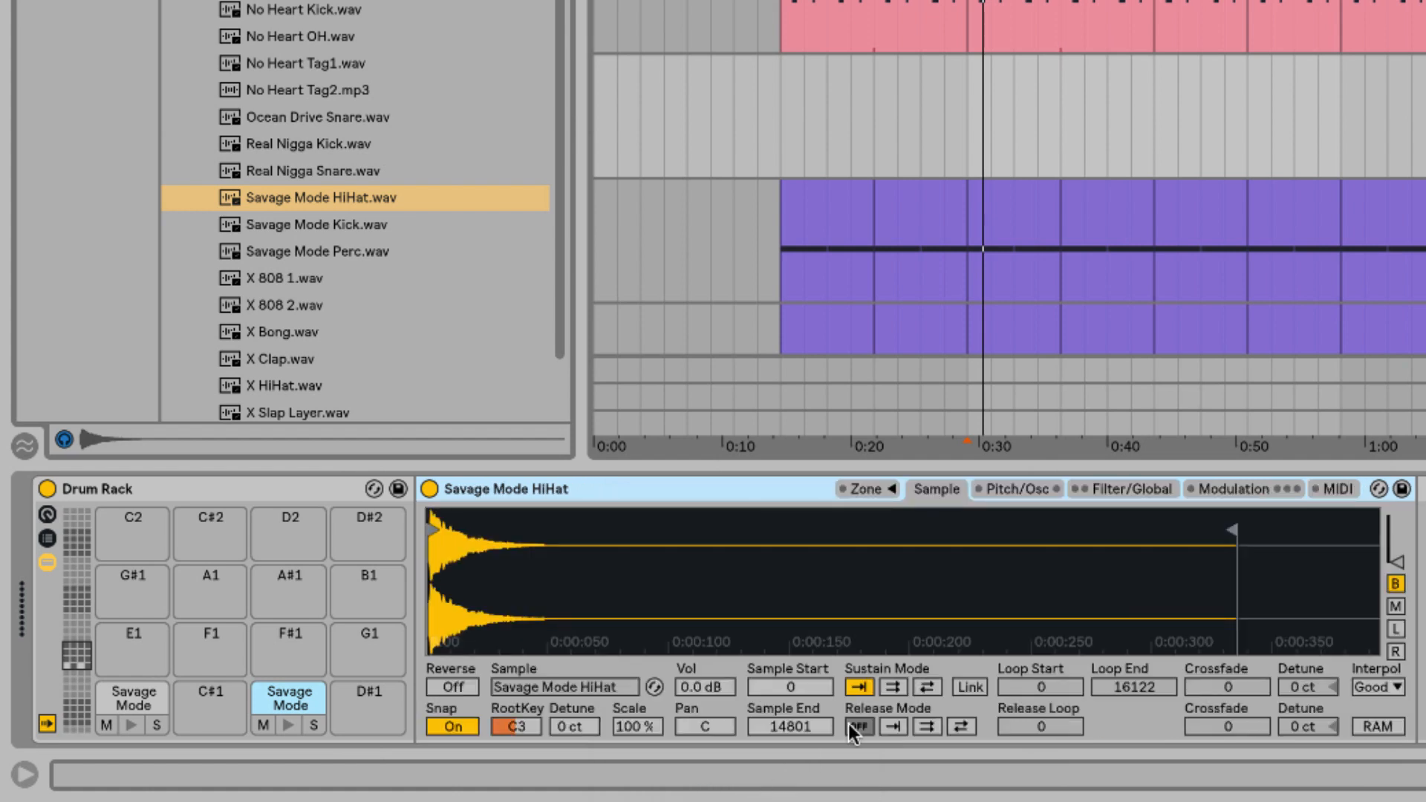
pyautogui.click(468, 684)
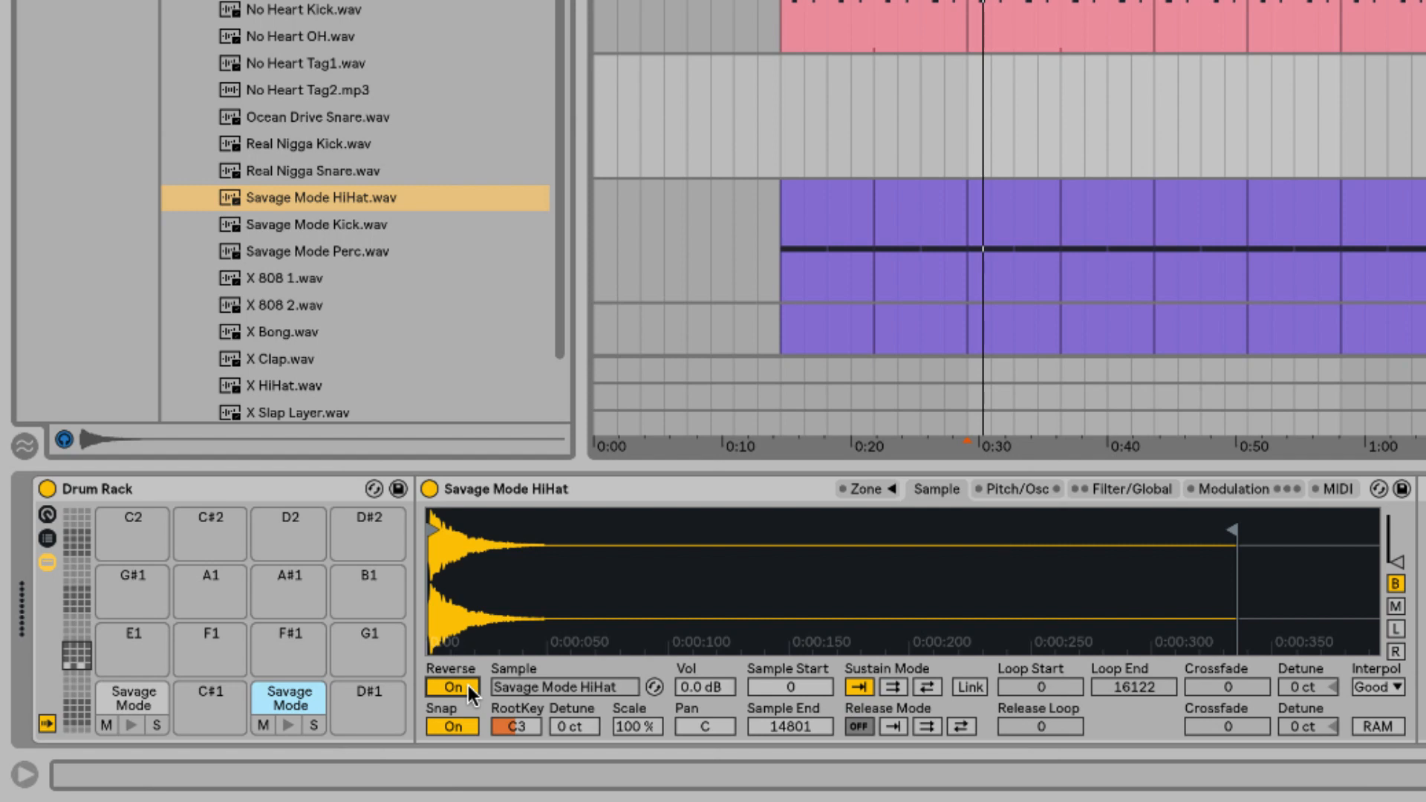
# Audition pad D1, then turn off Snap and shorten its sample end to 1421.
pyautogui.click(290, 723)
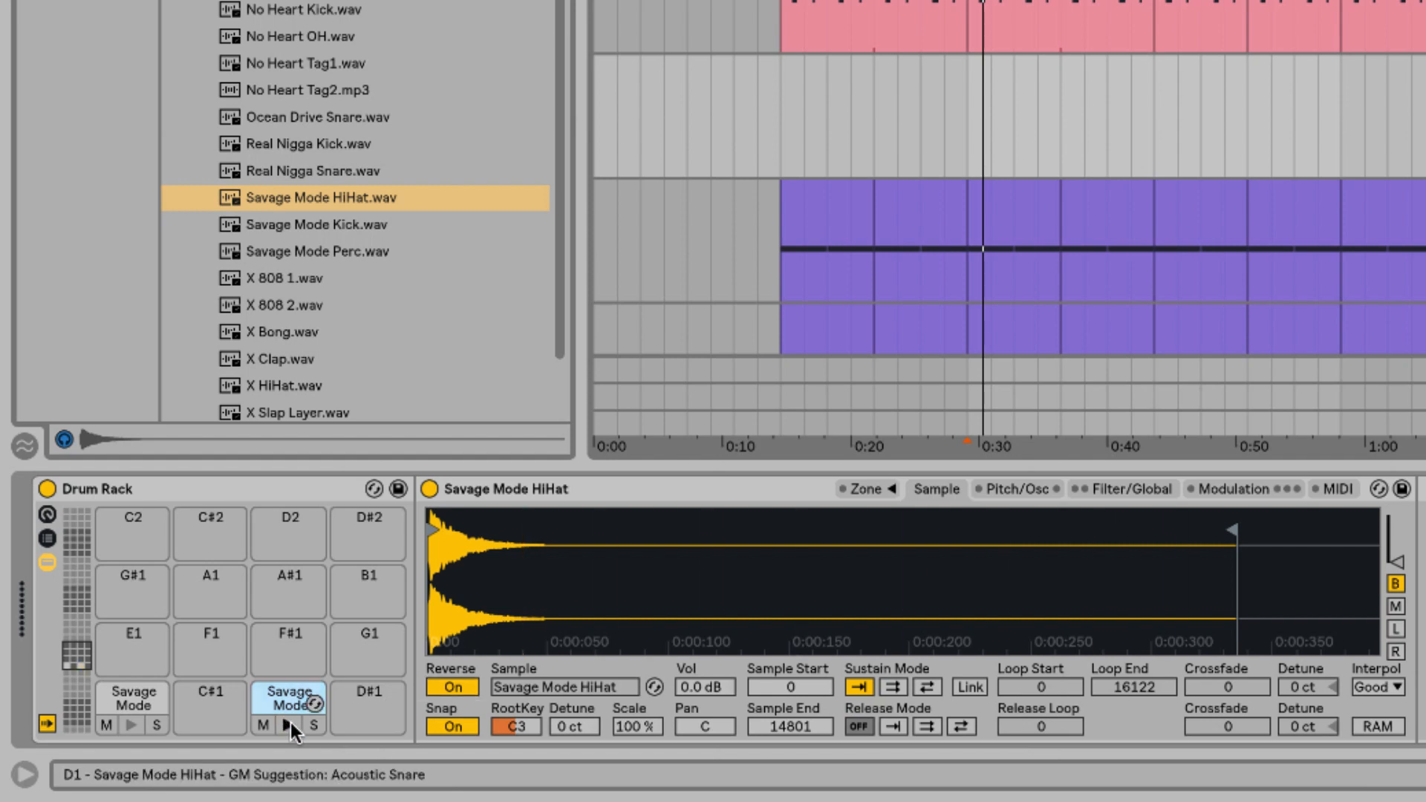
pyautogui.click(445, 724)
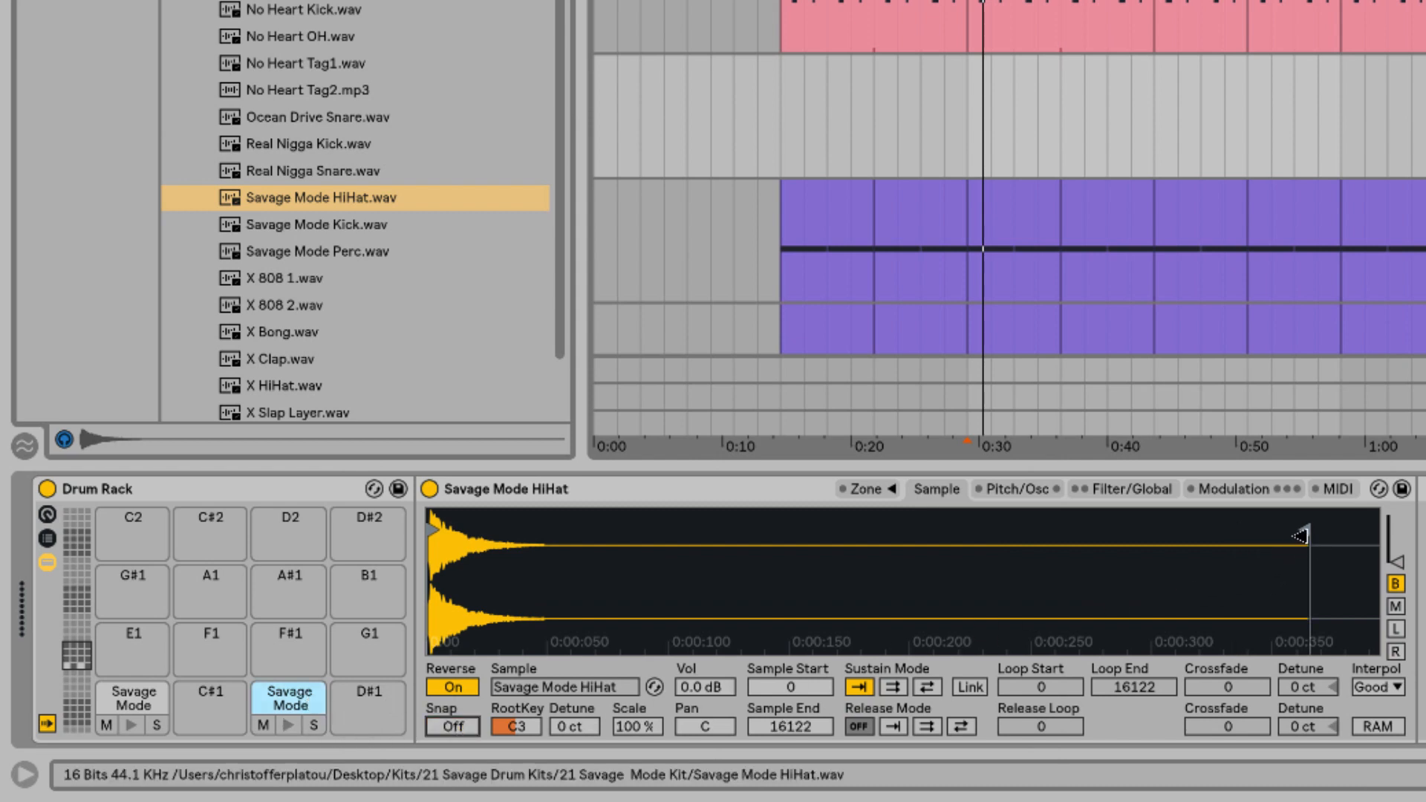
pyautogui.moveTo(1301, 535); pyautogui.dragTo(493, 562)
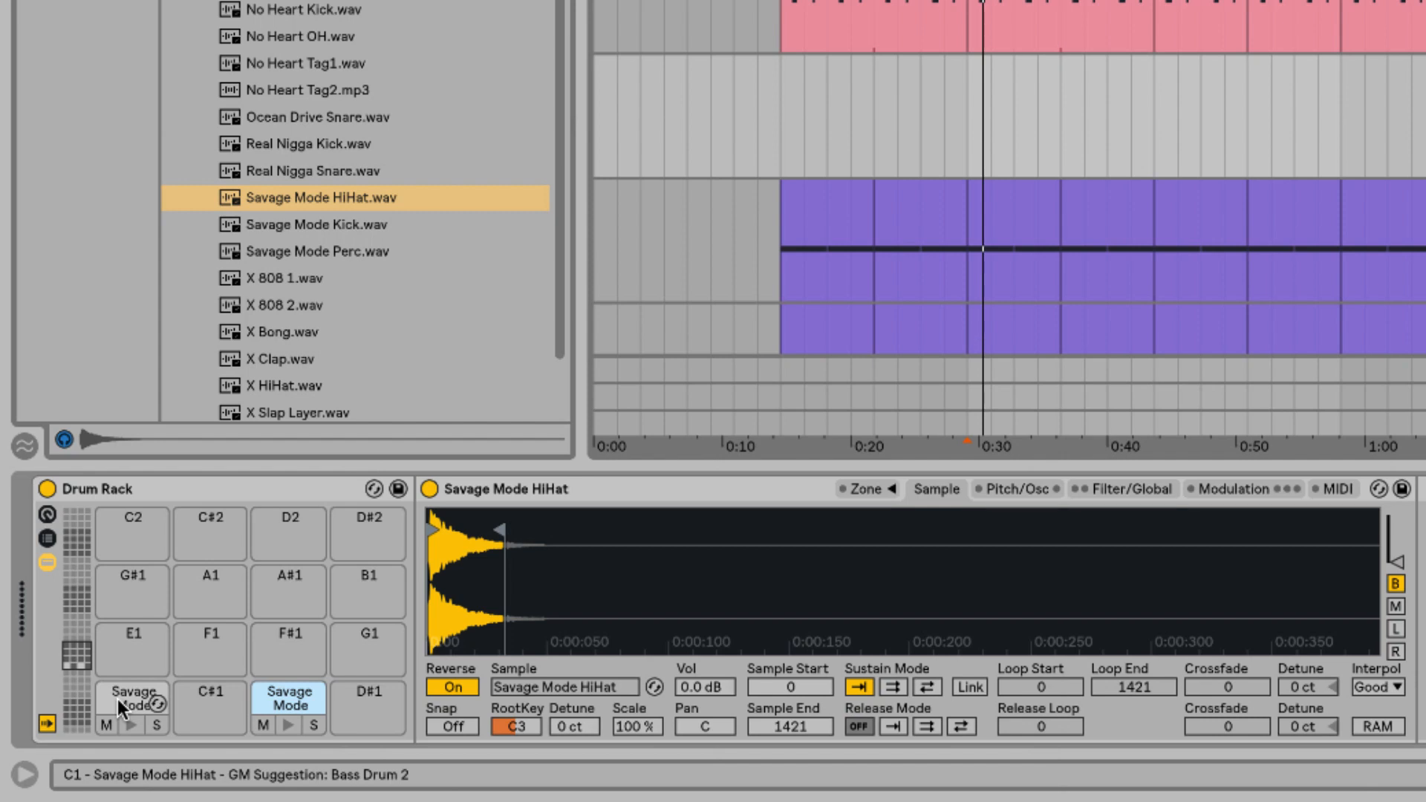
# Copy the C1 hi-hat pad to E1 and convert the copy's Simpler to a Sampler.
pyautogui.moveTo(118, 697); pyautogui.dragTo(131, 649)
pyautogui.press('alt')
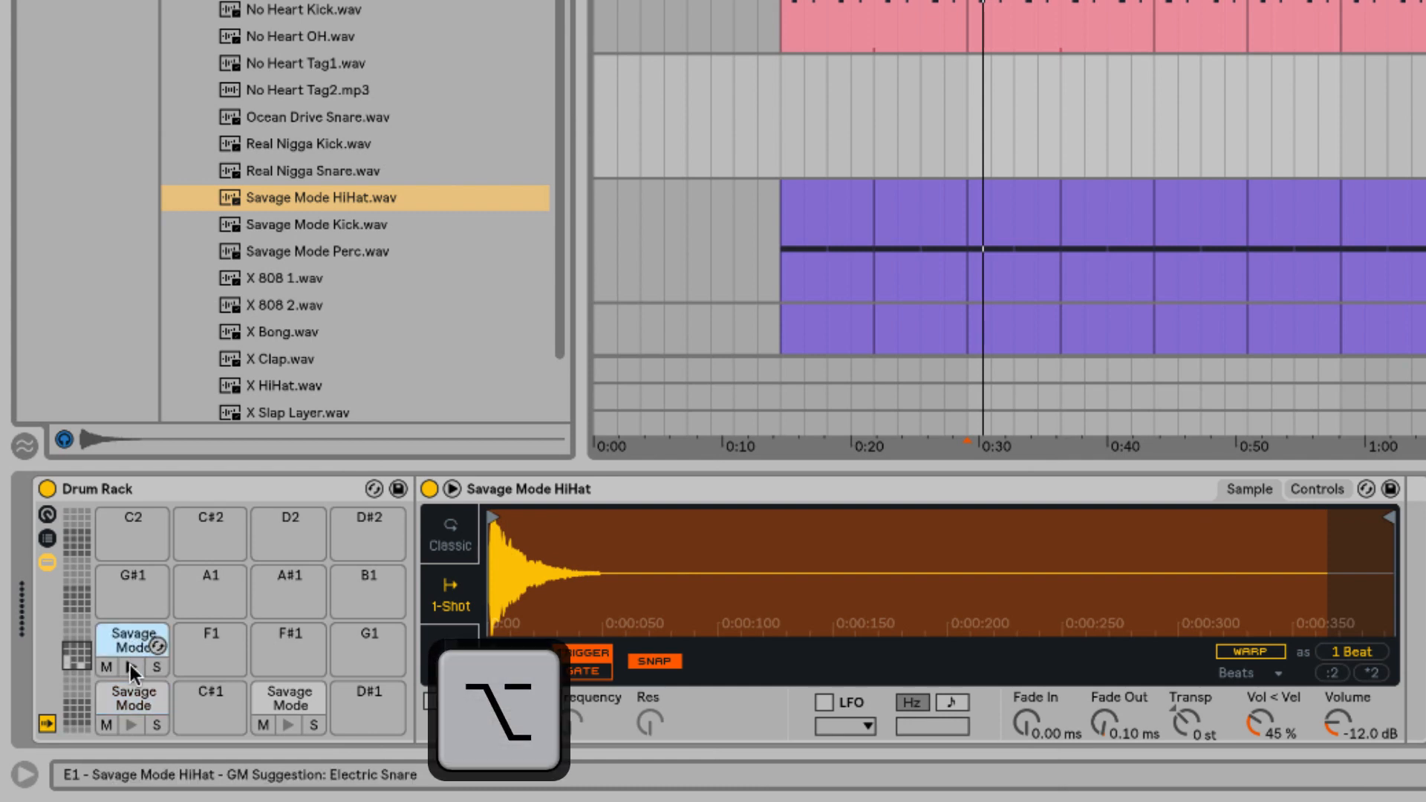
pyautogui.rightClick(636, 490)
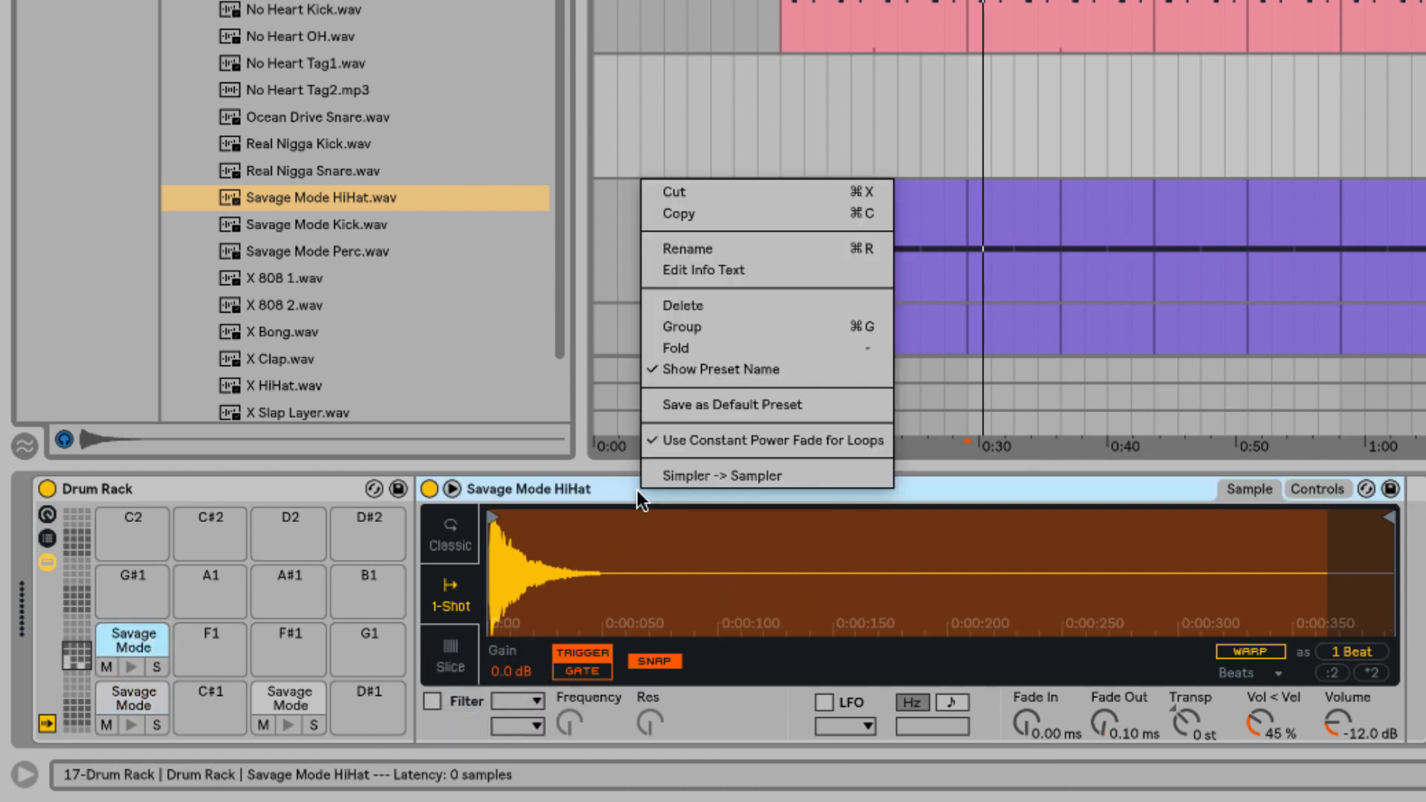
pyautogui.click(680, 475)
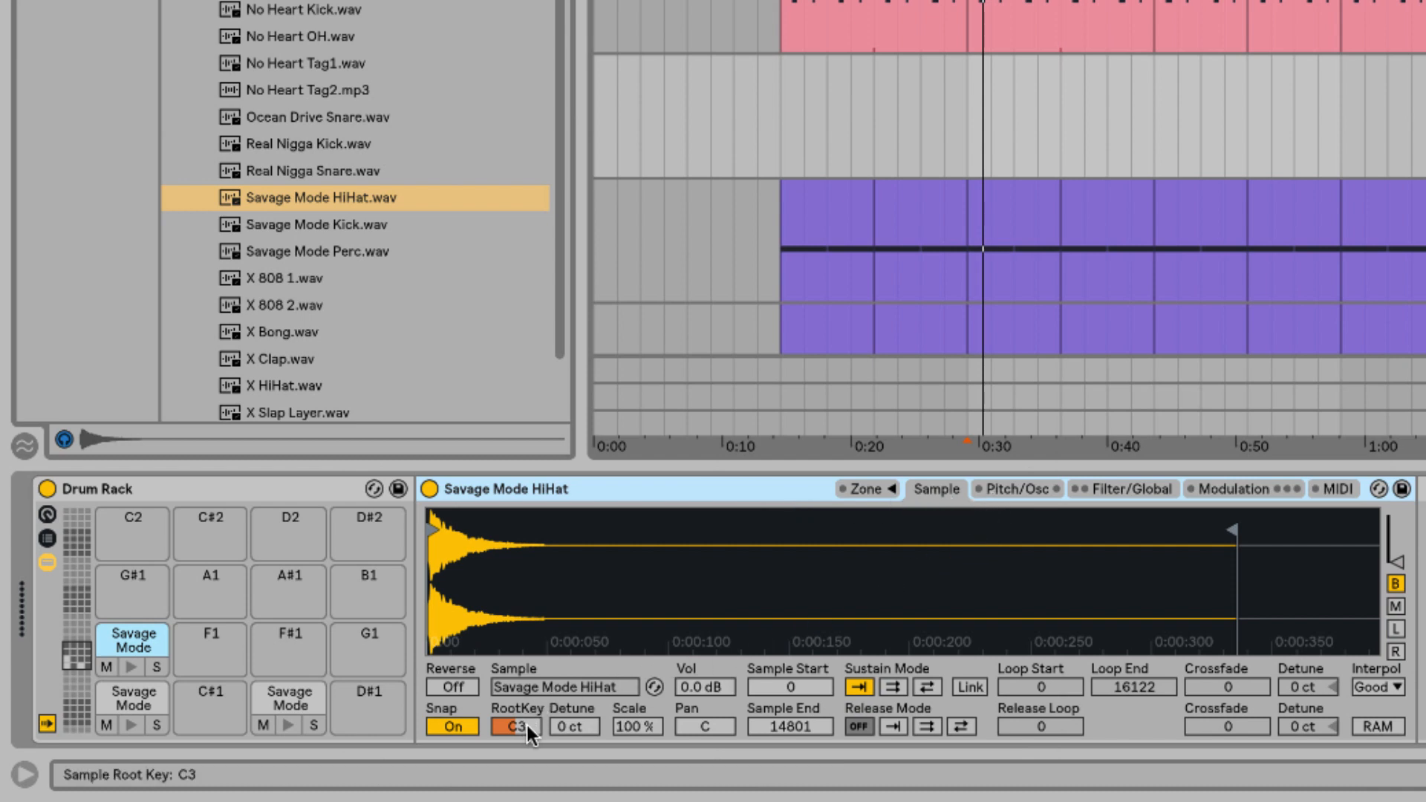
# Set the E1 hi-hat's sample root key to G3 and audition the pad.
pyautogui.moveTo(527, 725); pyautogui.dragTo(527, 695)
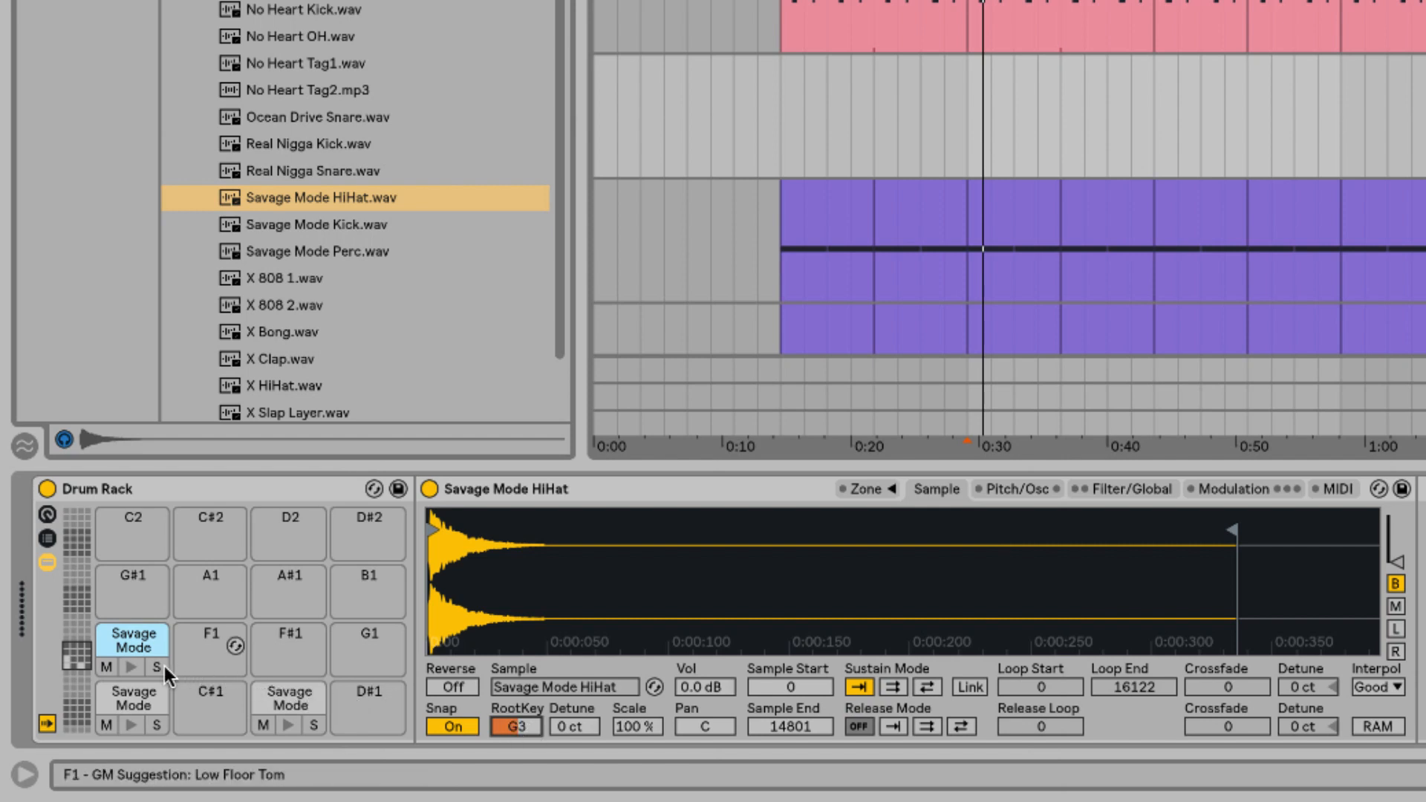
pyautogui.click(132, 666)
pyautogui.click(131, 667)
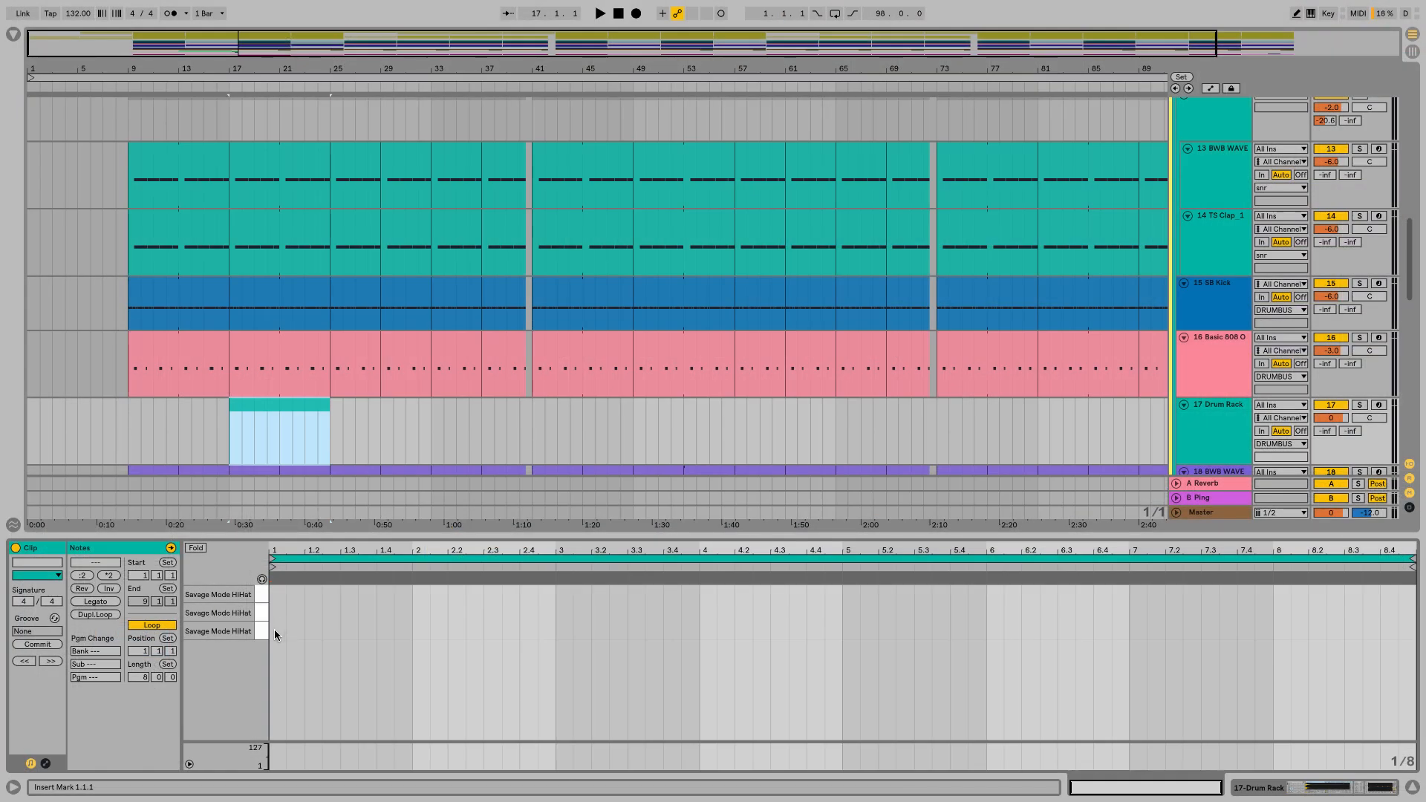
# Fill the eight-bar Drum Rack clip with continuous eighth-note hi-hats on the C1 row and play it briefly.
pyautogui.doubleClick(274, 629)
pyautogui.hotkey('ctrl', 'd')
pyautogui.hotkey('ctrl', 'd')
pyautogui.hotkey('ctrl', 'd')
pyautogui.hotkey('ctrl', 'd')
pyautogui.hotkey('ctrl', 'd')
pyautogui.hotkey('ctrl', 'd')
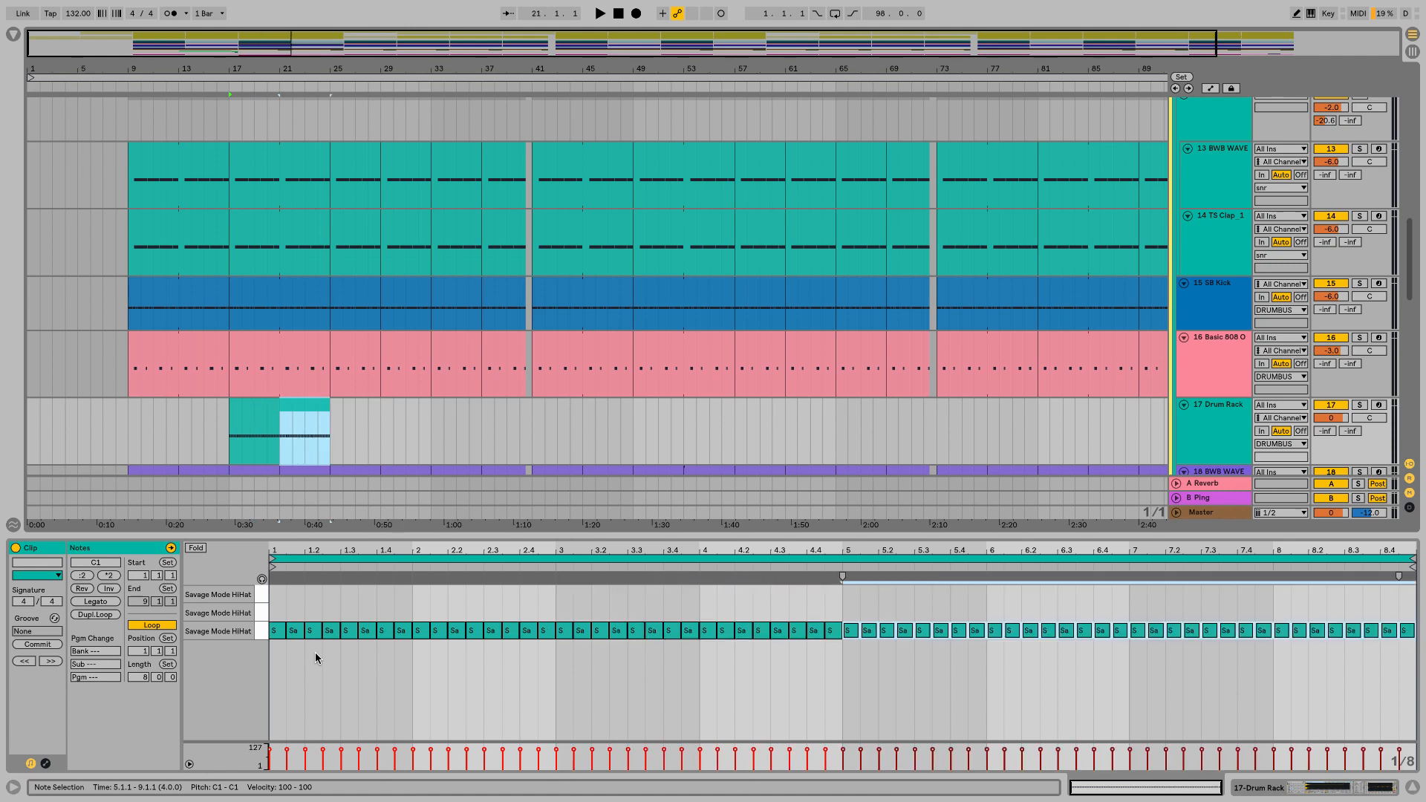
pyautogui.press('space')
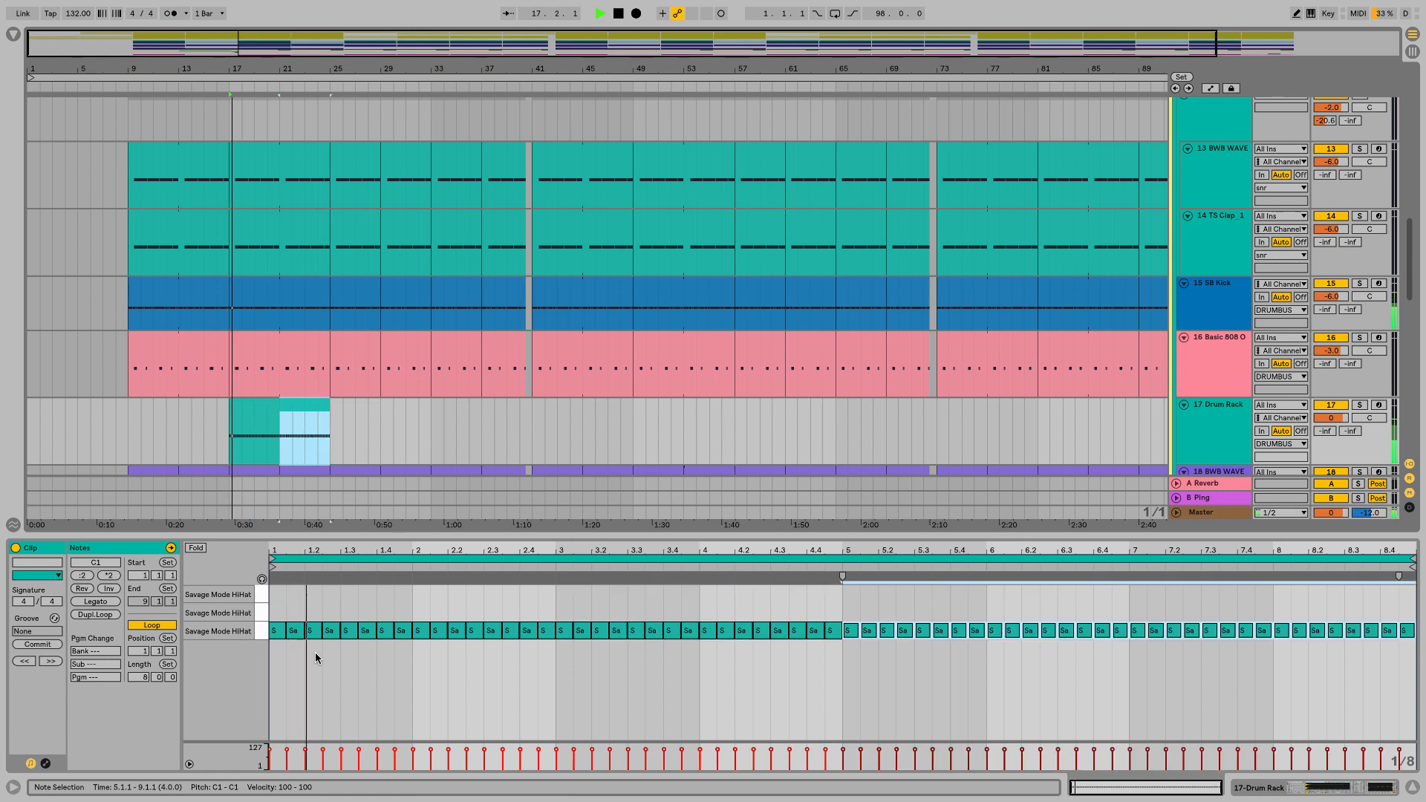
pyautogui.press('space')
# Add a quarter-note hi-hat on the E1 row at the clip's start and lower the track volume to -11.3 dB.
pyautogui.doubleClick(275, 592)
pyautogui.hotkey('shift', 'Right')
pyautogui.hotkey('shift', 'Right')
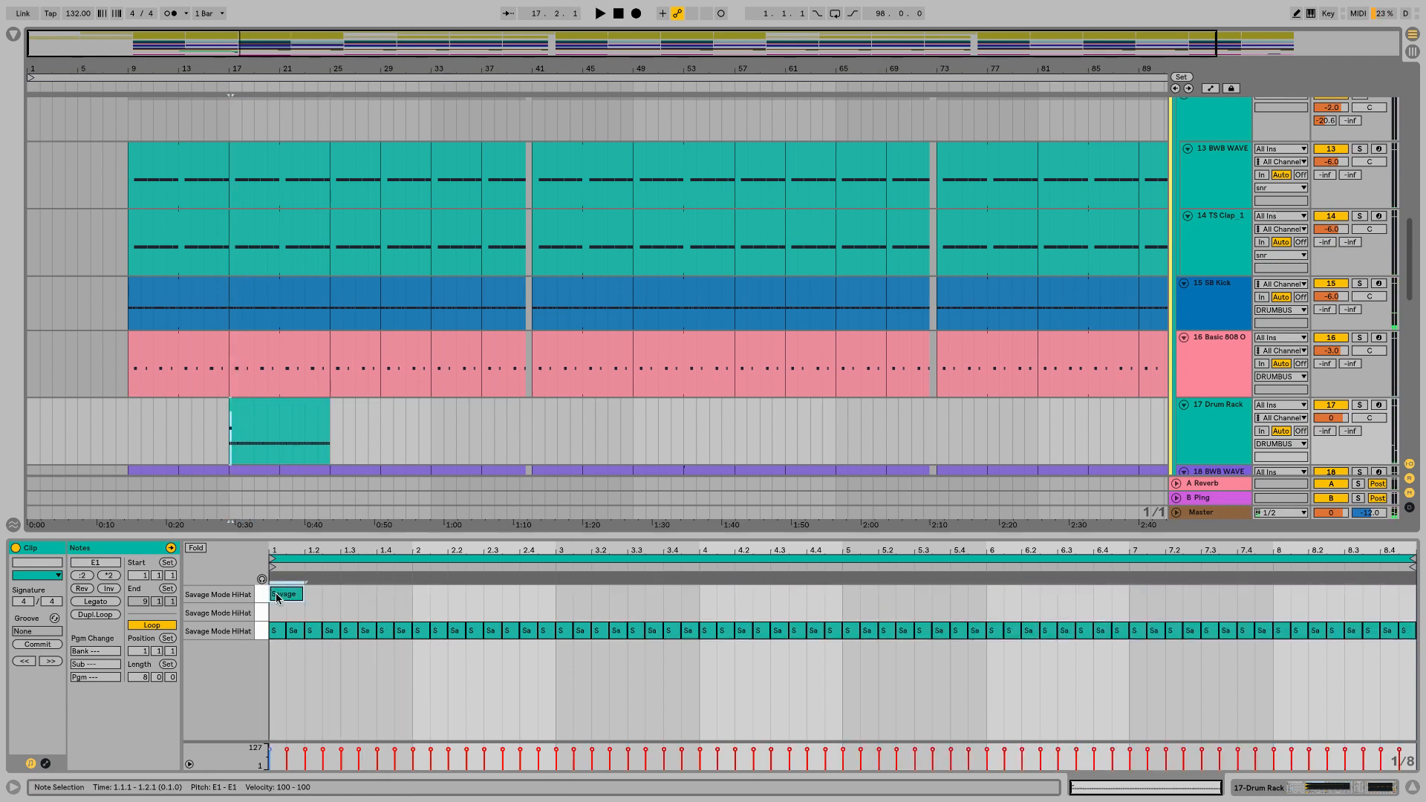
pyautogui.hotkey('shift', 'Left')
pyautogui.moveTo(1331, 418); pyautogui.dragTo(1330, 443)
# Duplicate the E1 quarter note across all eight bars of the clip and play the layered hi-hats.
pyautogui.click(286, 594)
pyautogui.hotkey('ctrl', 'd')
pyautogui.hotkey('ctrl', 'd')
pyautogui.hotkey('ctrl', 'd')
pyautogui.hotkey('ctrl', 'd')
pyautogui.hotkey('ctrl', 'd')
pyautogui.hotkey('ctrl', 'd')
pyautogui.hotkey('ctrl', 'd')
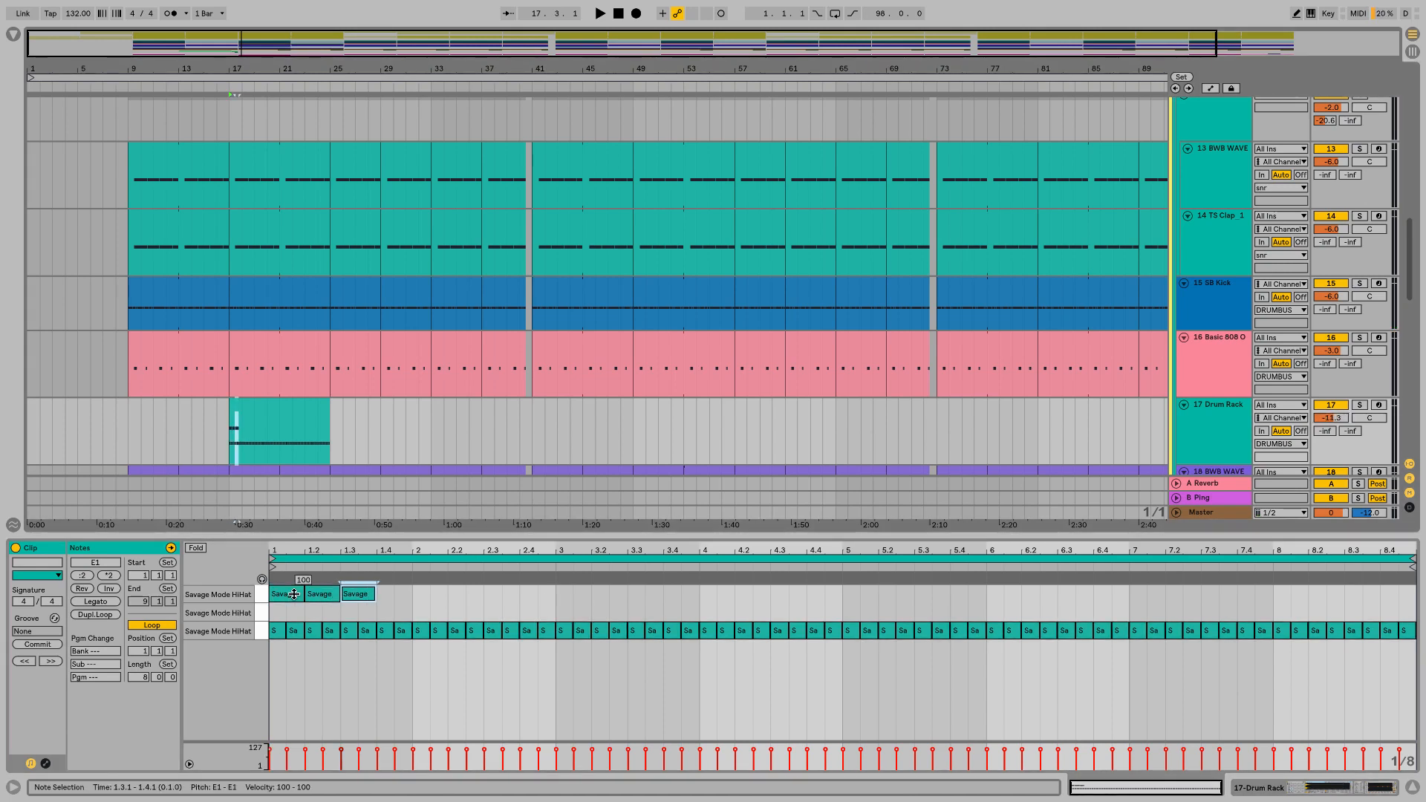
pyautogui.click(260, 591)
pyautogui.hotkey('ctrl', 'd')
pyautogui.hotkey('ctrl', 'd')
pyautogui.hotkey('ctrl', 'd')
pyautogui.click(261, 591)
pyautogui.press('space')
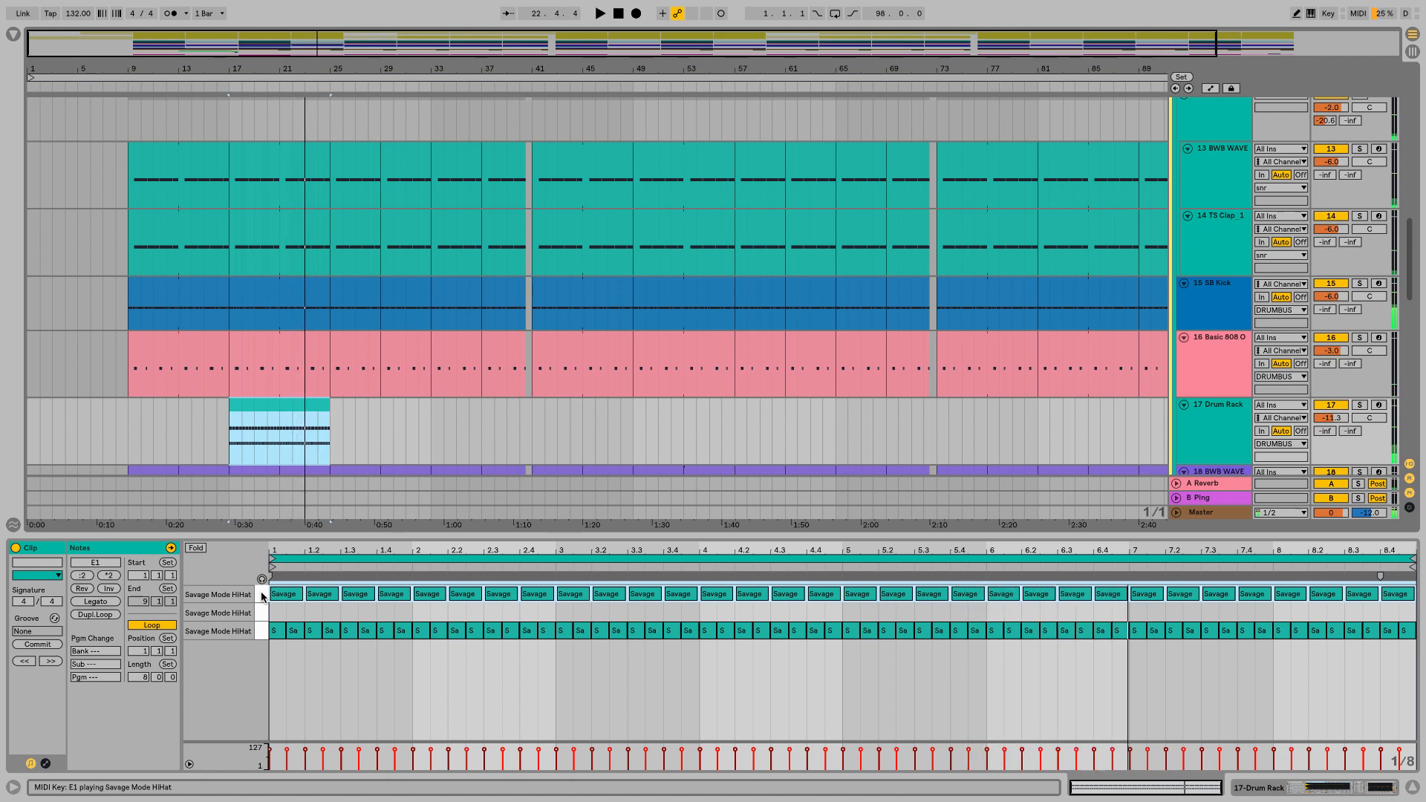
# Play back the hi-hat pattern in the arrangement to check how its three layers sound together.
pyautogui.click(272, 611)
pyautogui.press('space')
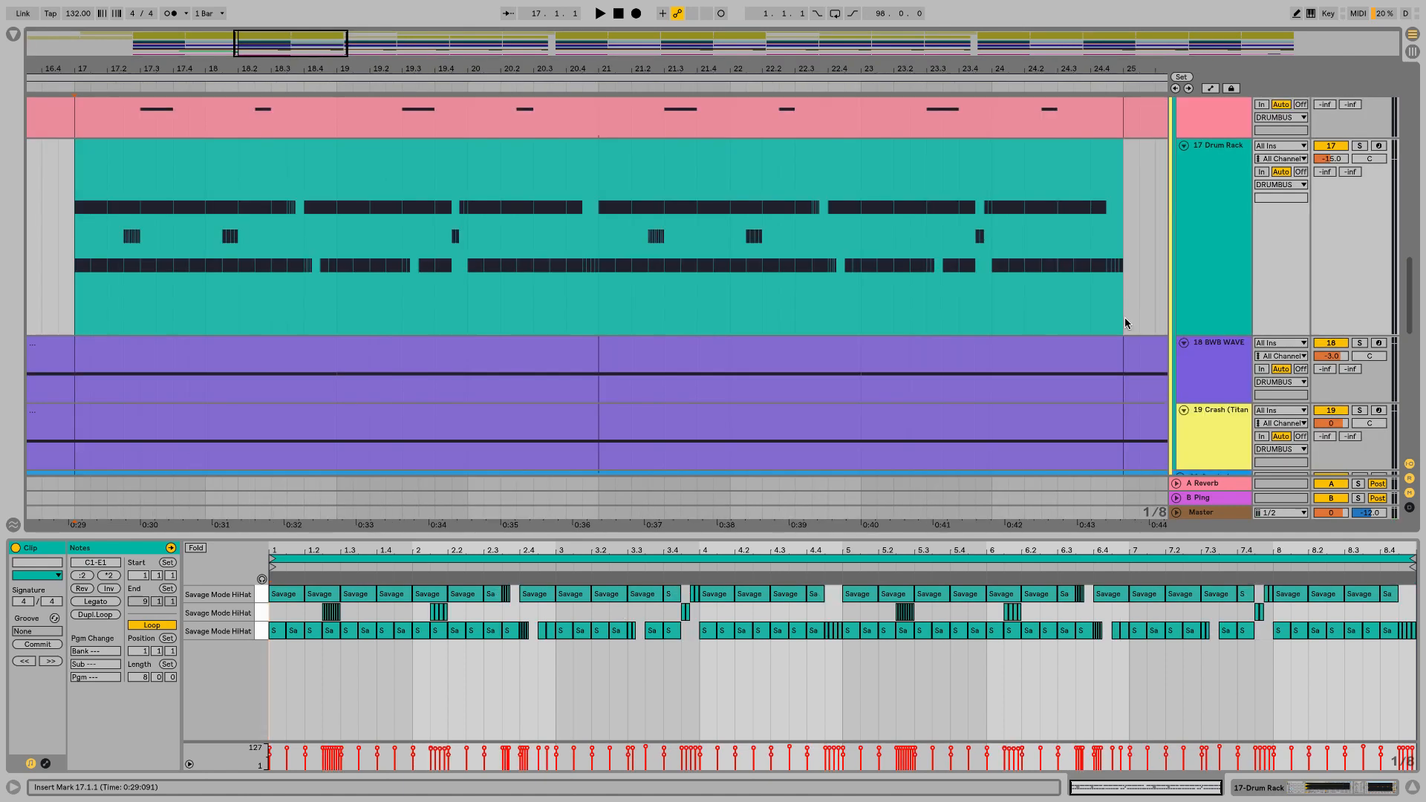
pyautogui.press('space')
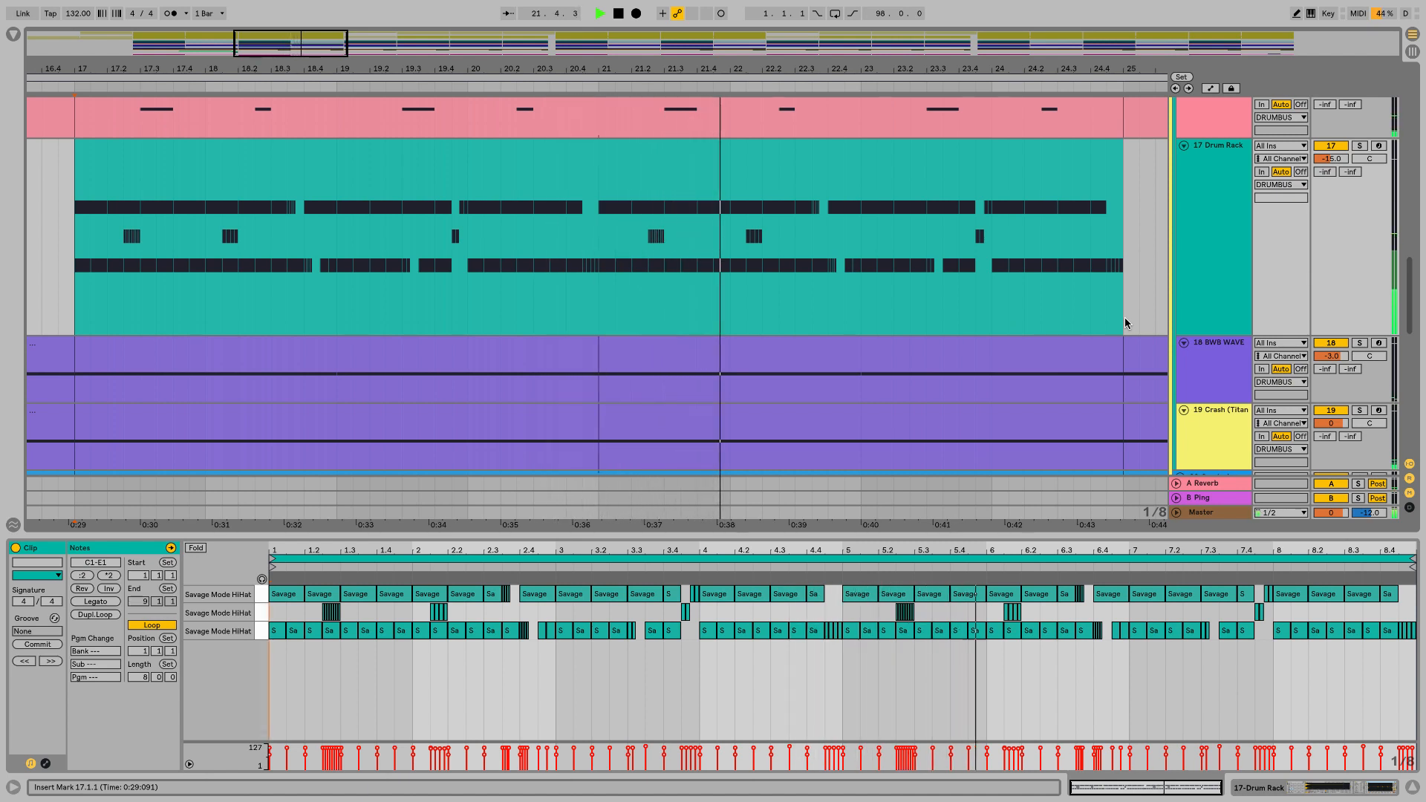
pyautogui.press('space')
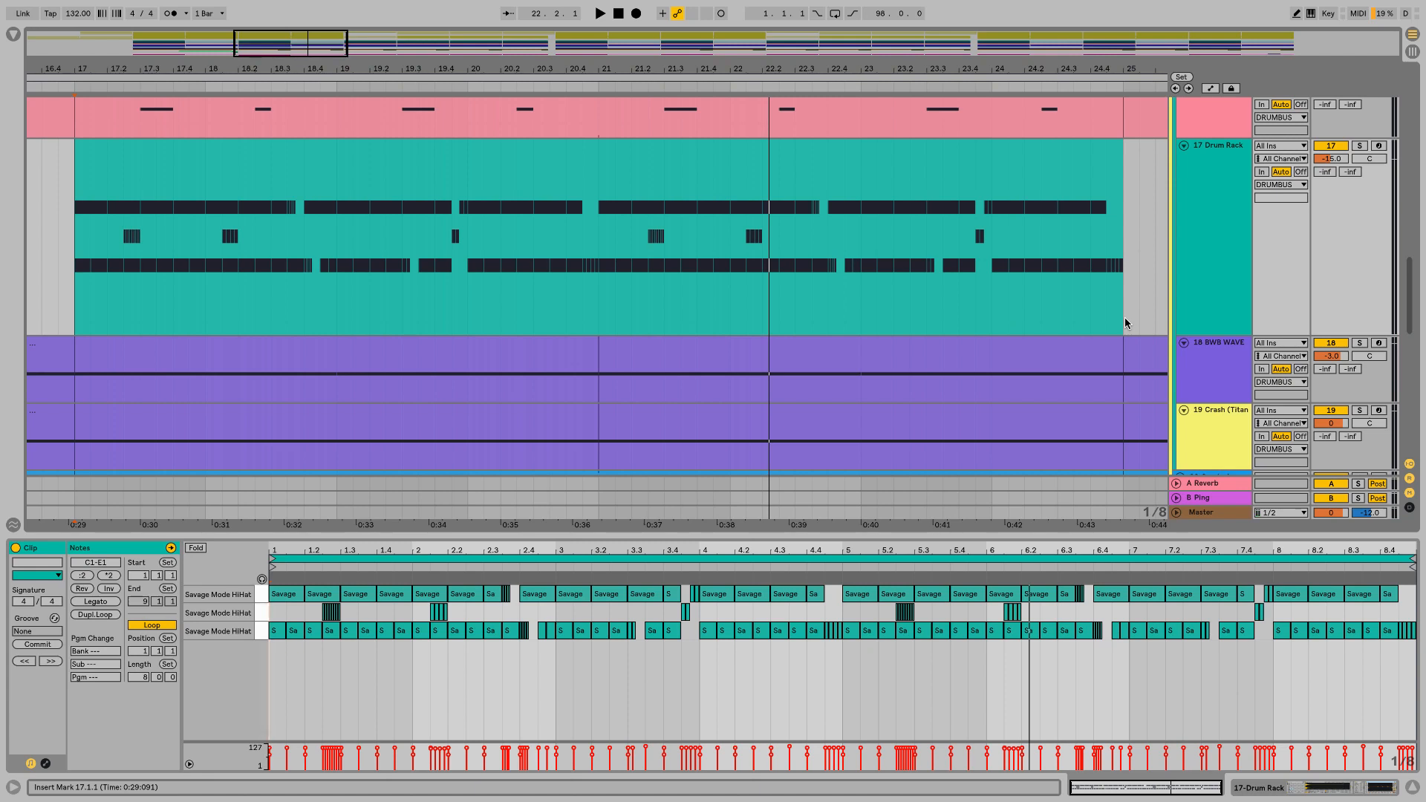
# Add a Frequency Shifter audio effect after EQ Eight on the Drum Rack track.
pyautogui.click(1222, 273)
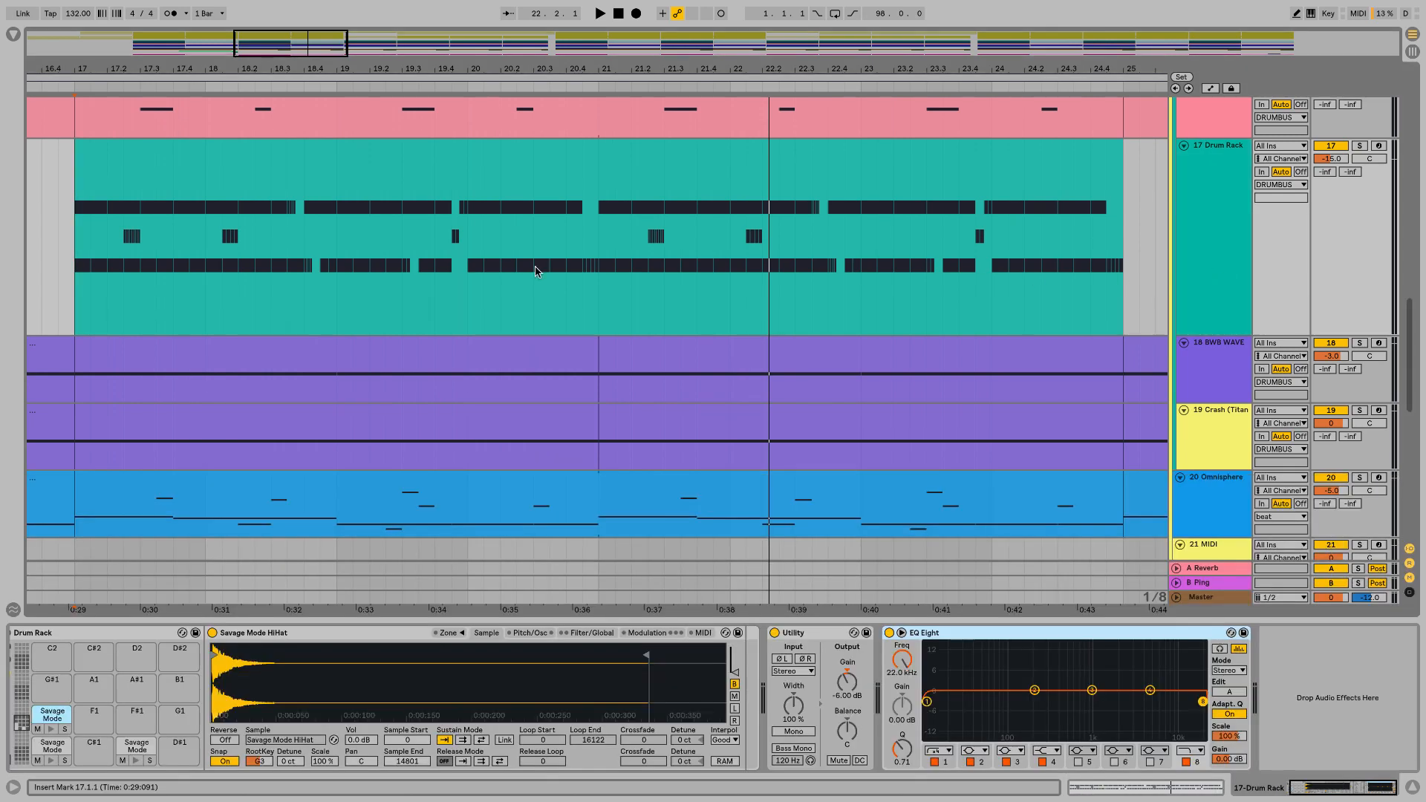
pyautogui.click(14, 34)
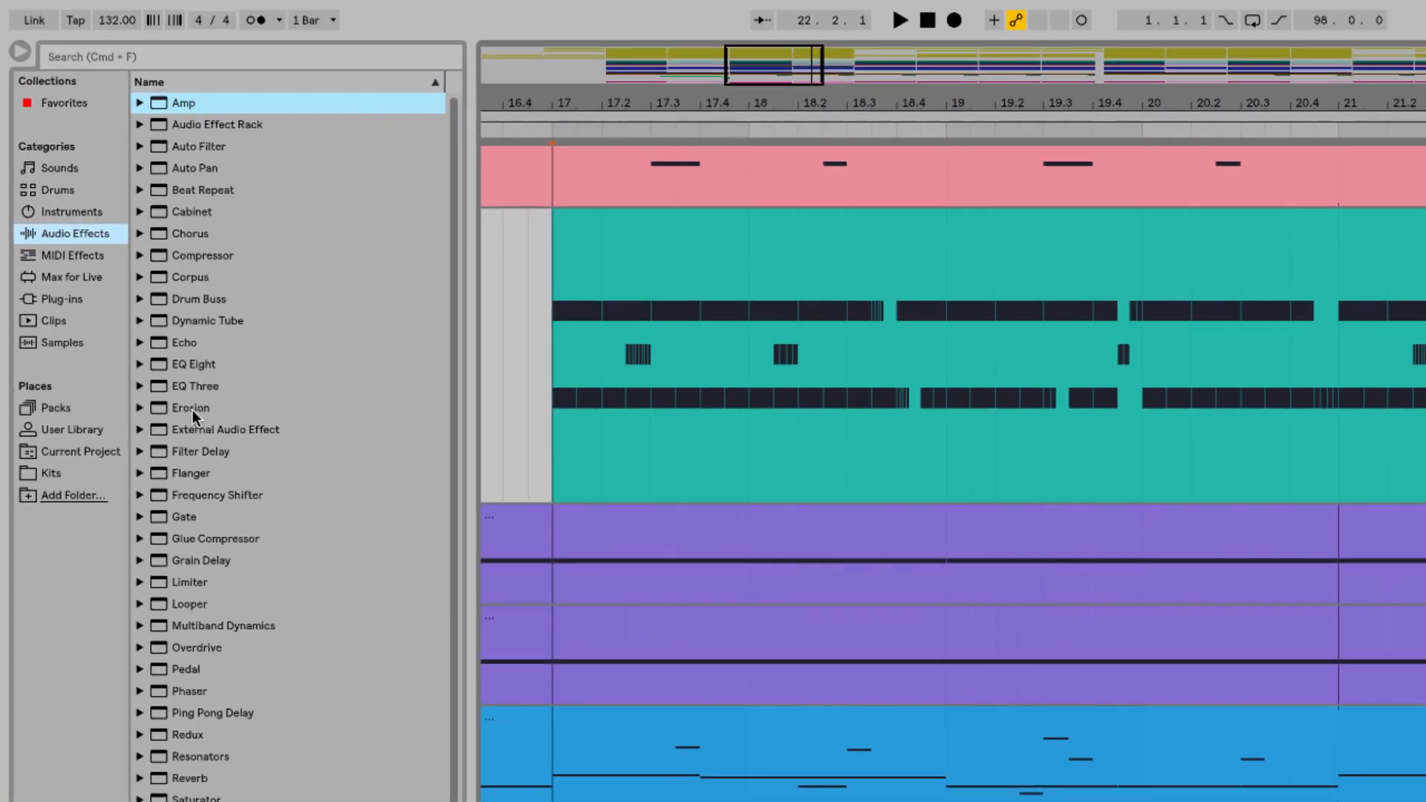
pyautogui.moveTo(136, 330); pyautogui.dragTo(136, 330)
pyautogui.moveTo(203, 495); pyautogui.dragTo(1273, 636)
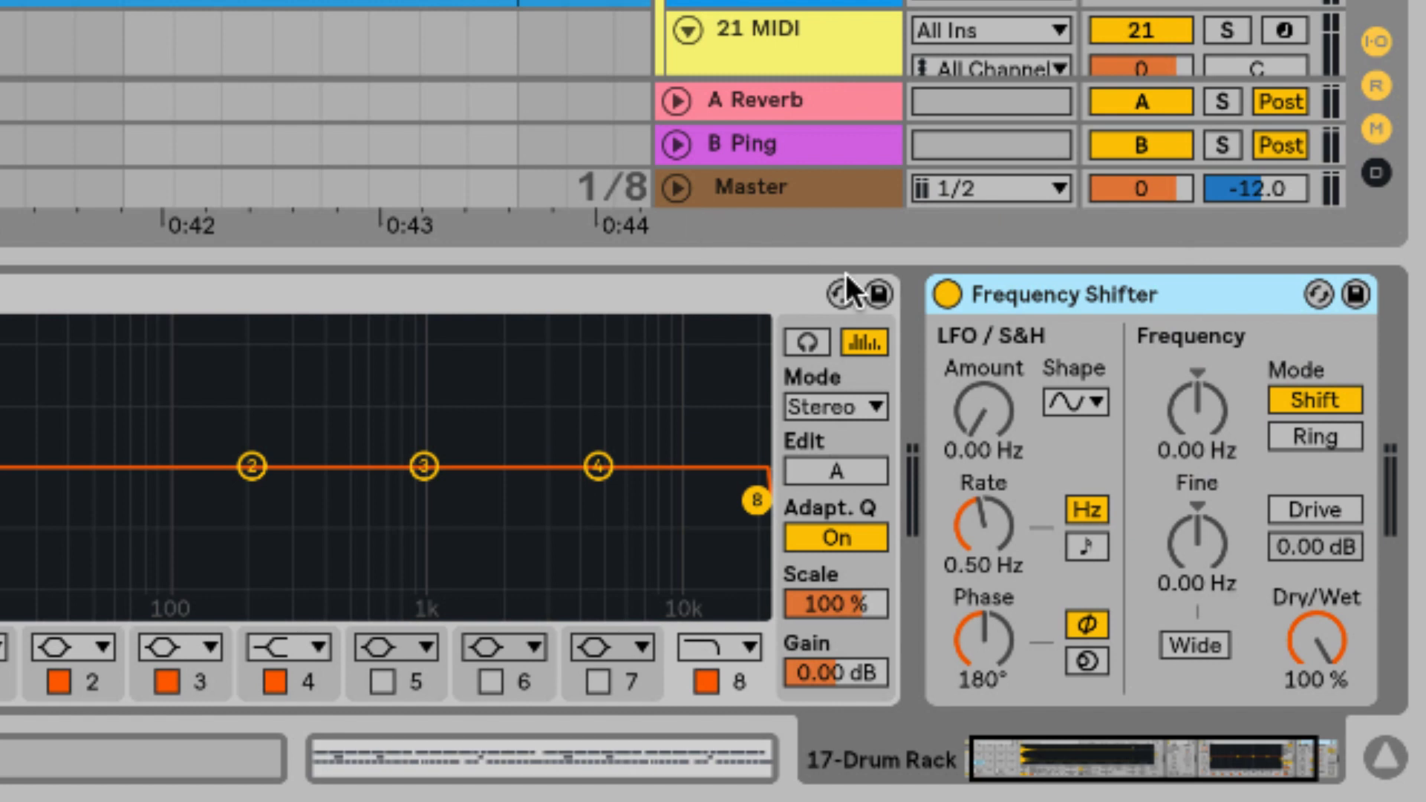
# Set the Frequency Shifter's LFO shape to triangle and its LFO amount to 941 Hz.
pyautogui.moveTo(995, 411); pyautogui.dragTo(995, 336)
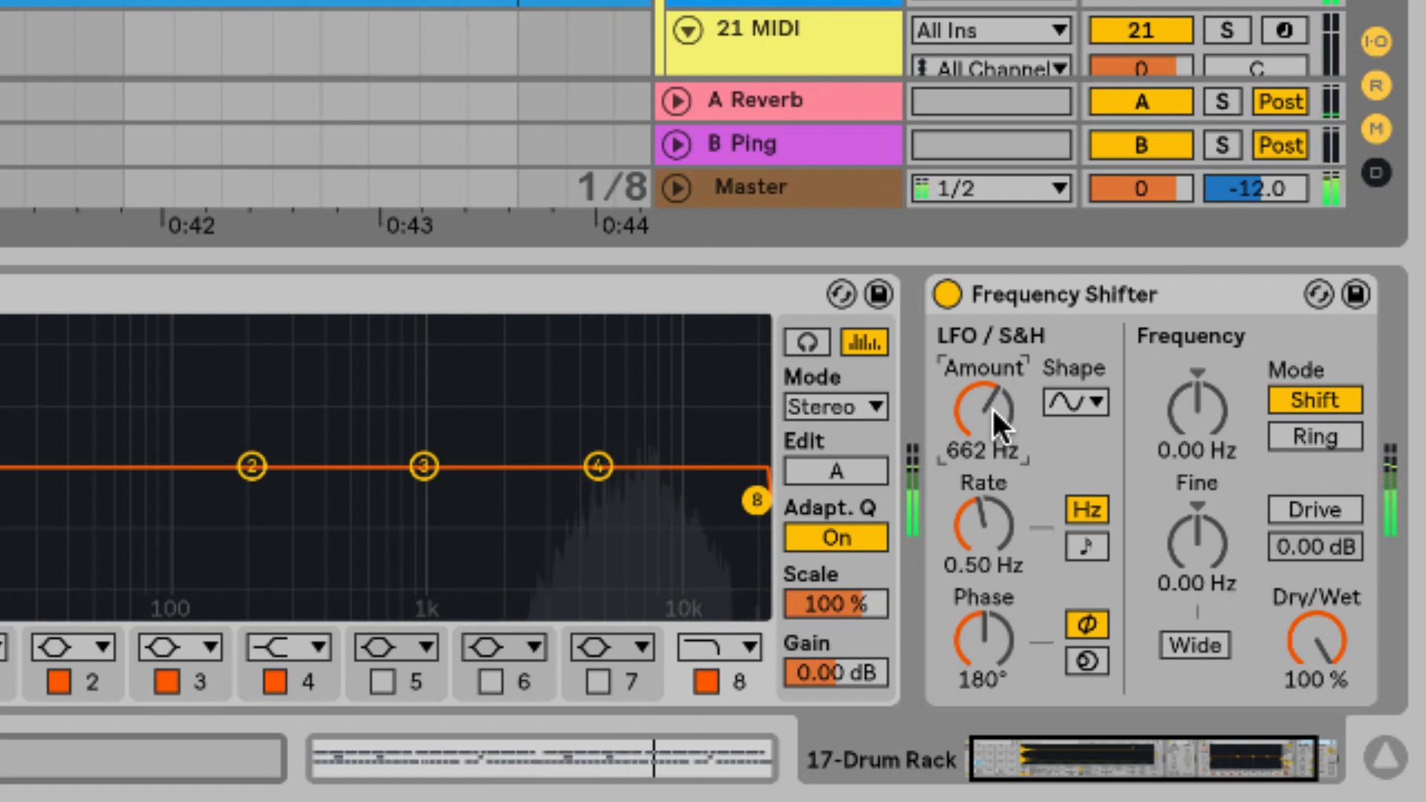
pyautogui.click(1075, 398)
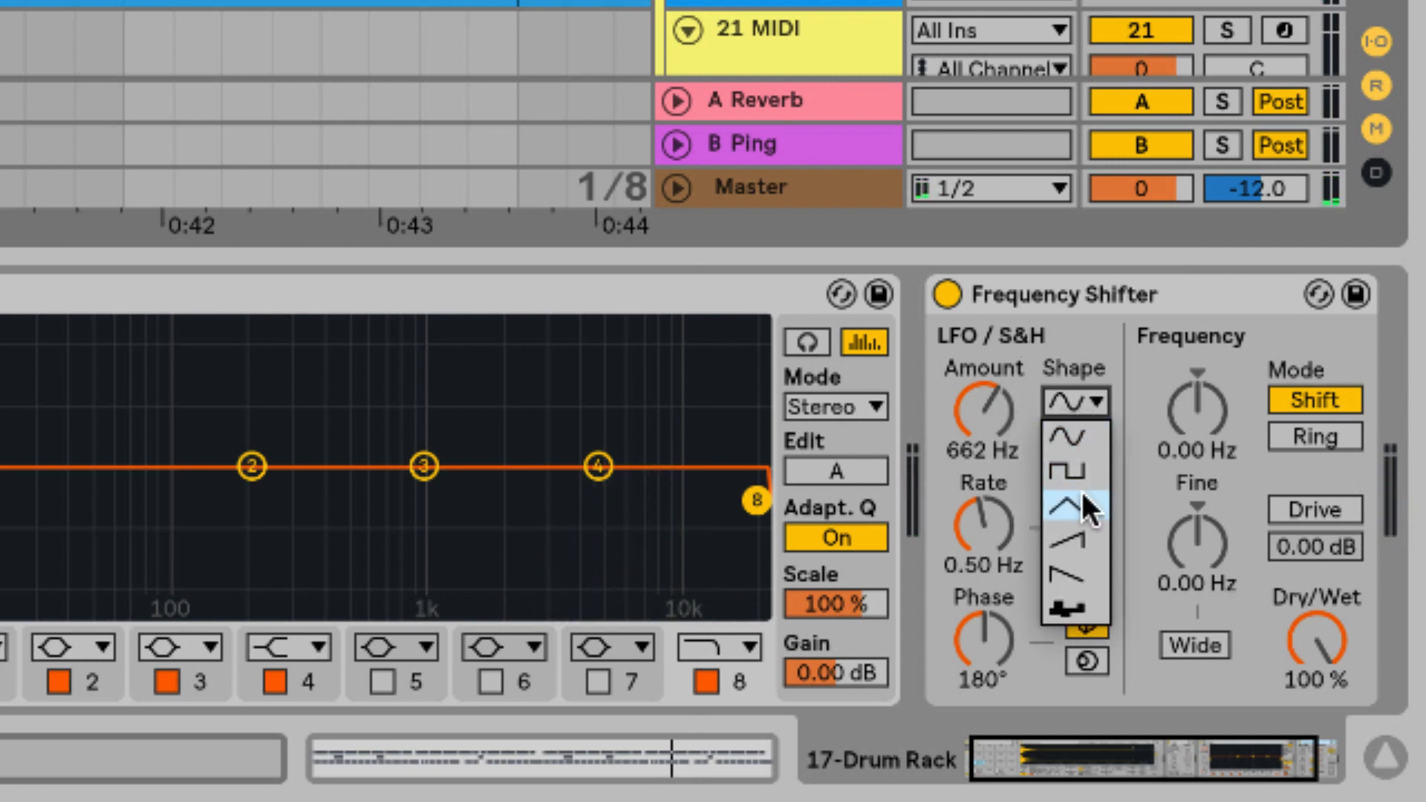
pyautogui.click(1069, 508)
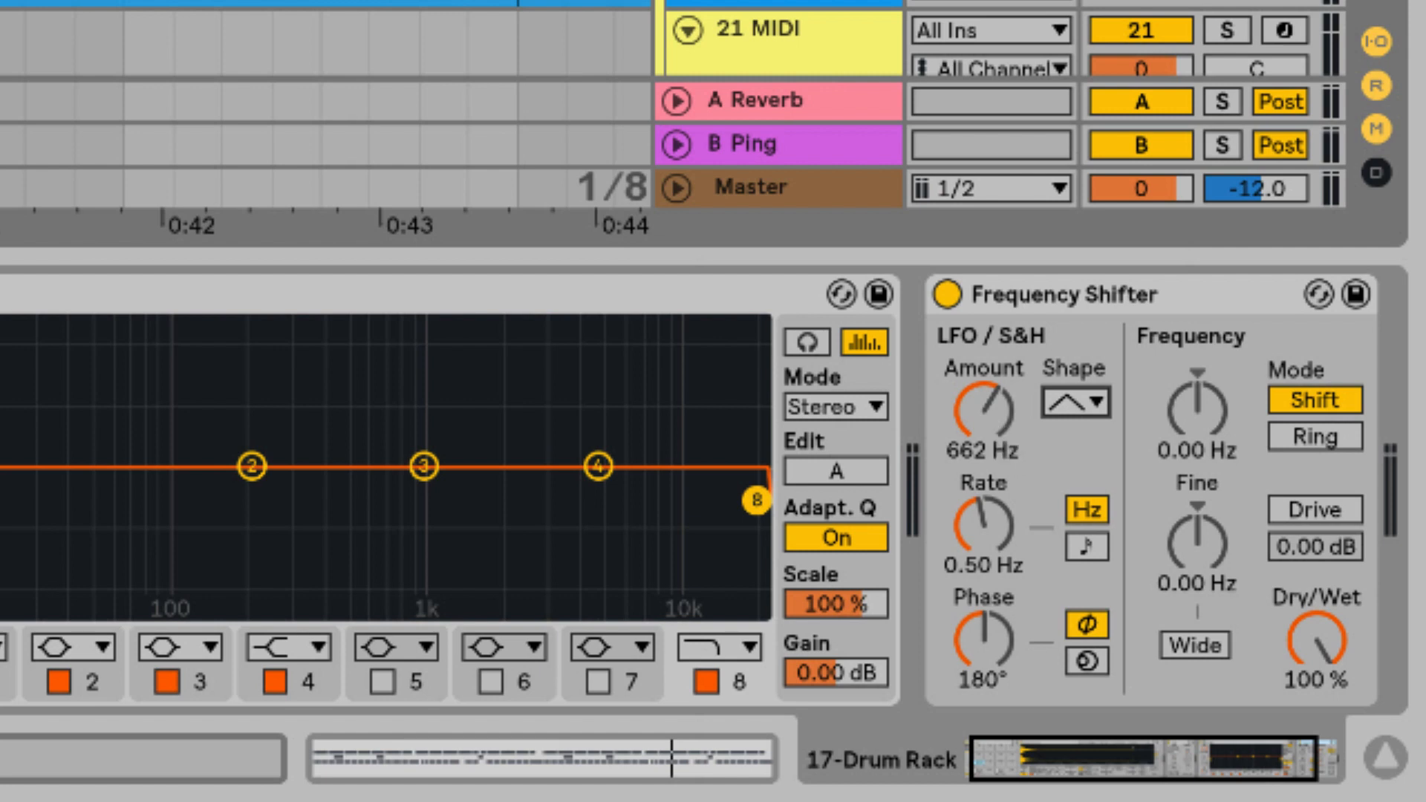
pyautogui.moveTo(982, 409); pyautogui.dragTo(982, 371)
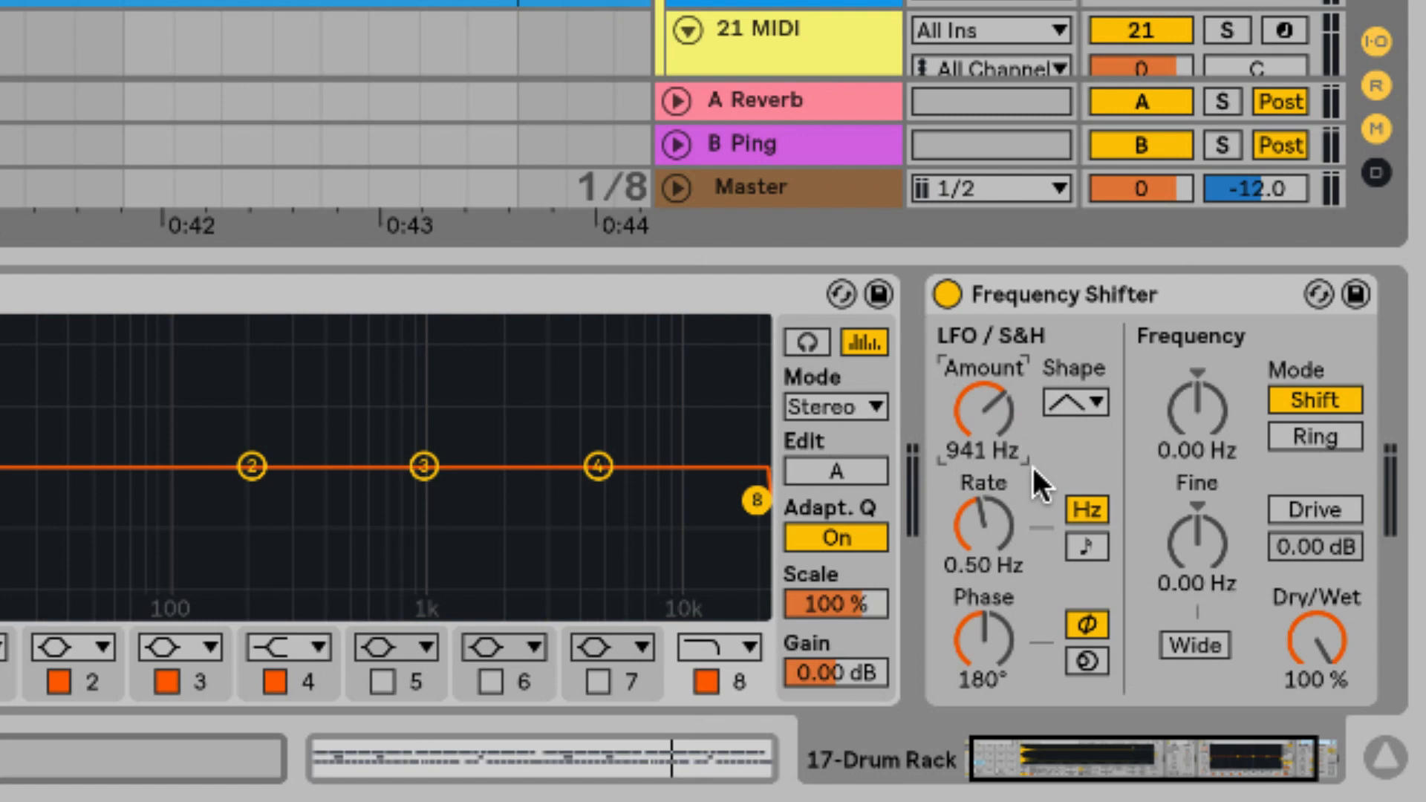
# Try the Frequency Shifter's LFO rate in tempo-synced note divisions and return it to Hz.
pyautogui.click(1080, 553)
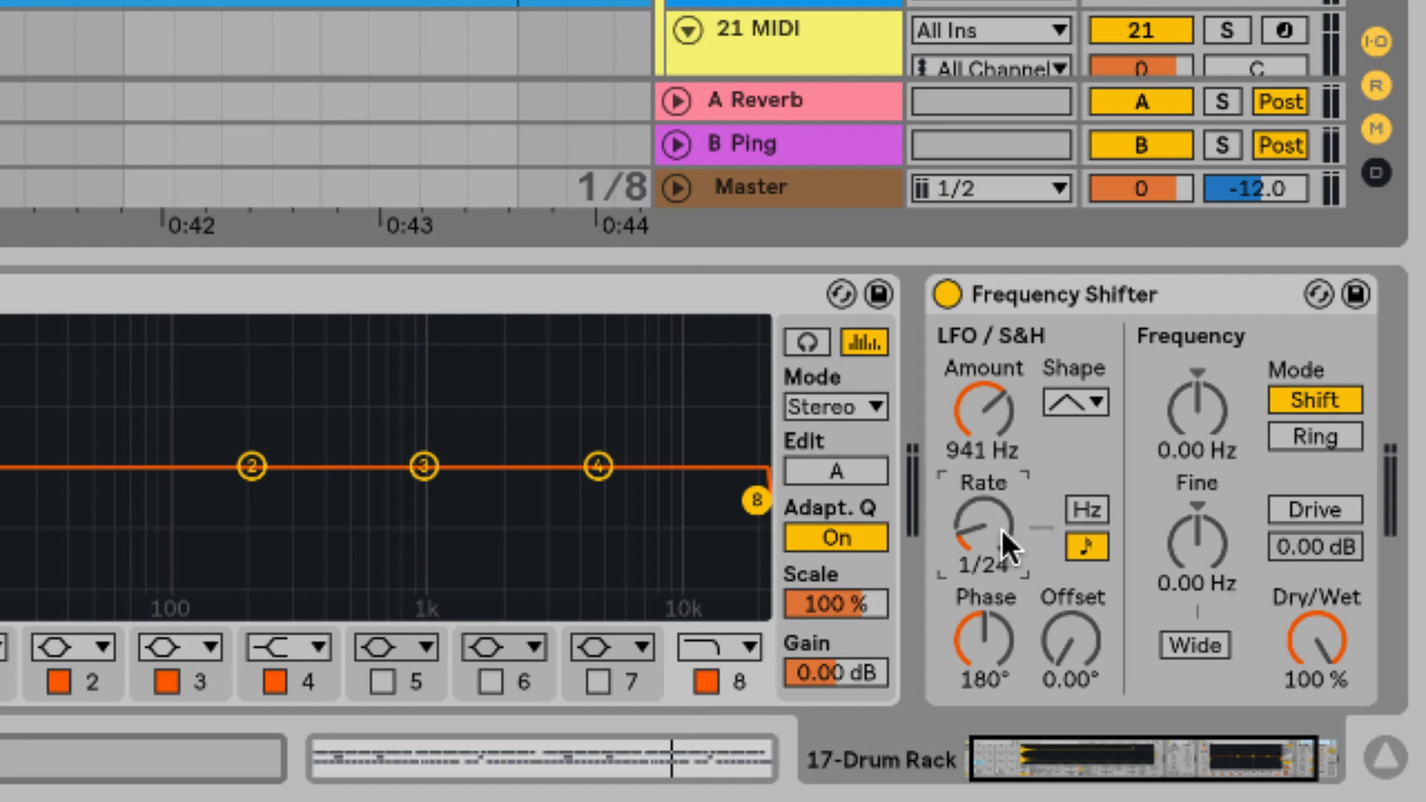
pyautogui.click(1078, 511)
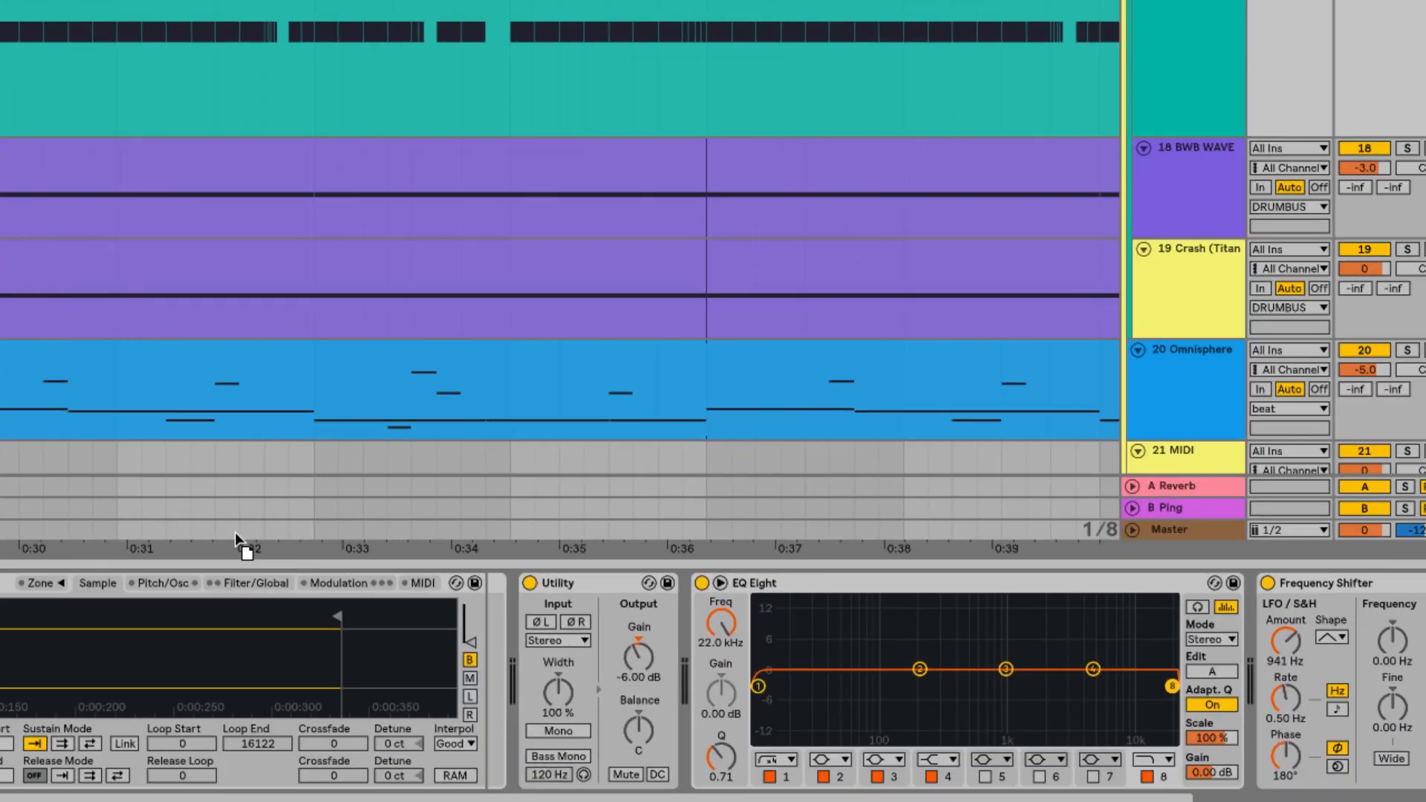
# Add a Simple Delay after the Frequency Shifter, switch both channels from Sync to Time, and set the left delay to 1 ms.
pyautogui.moveTo(236, 533); pyautogui.dragTo(1382, 632)
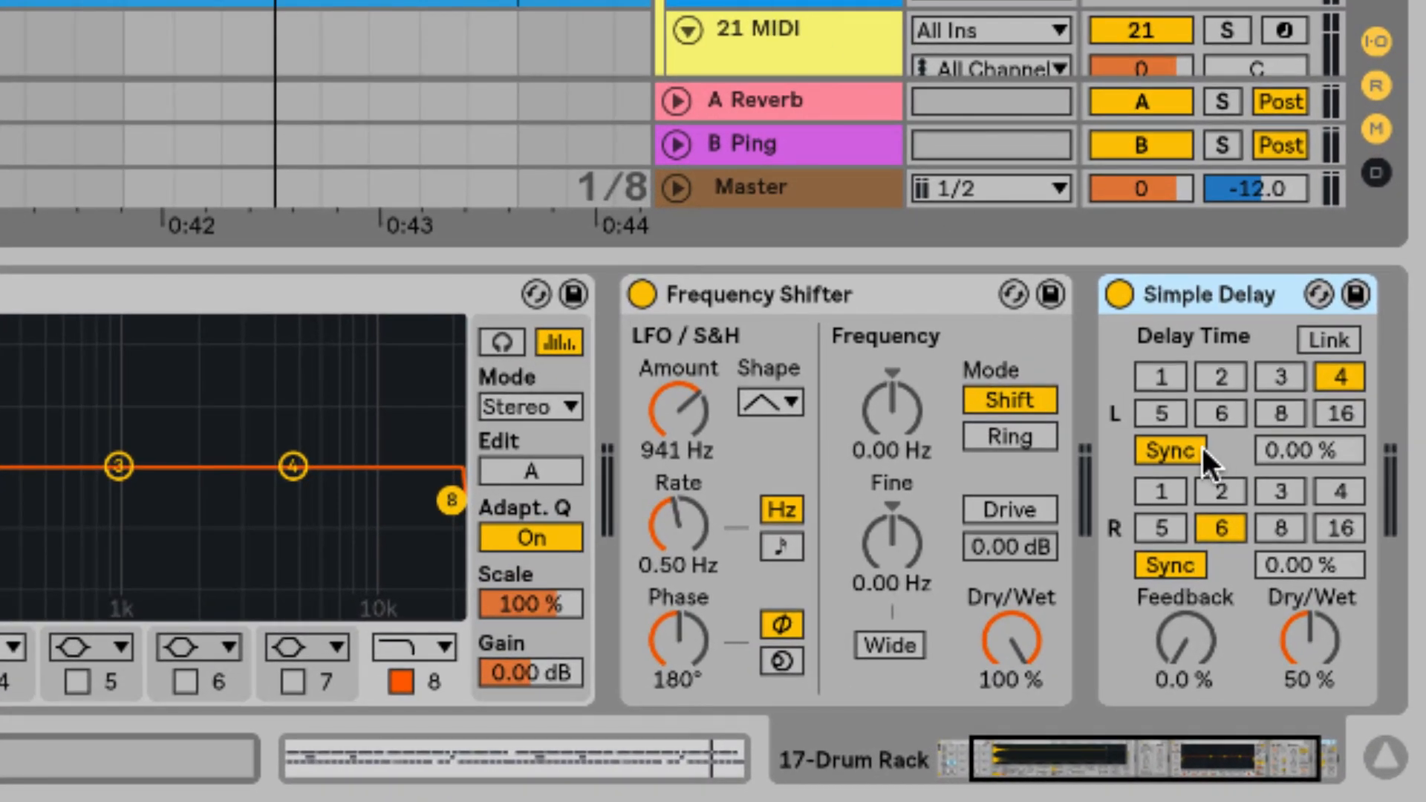
pyautogui.click(1196, 451)
pyautogui.click(1186, 563)
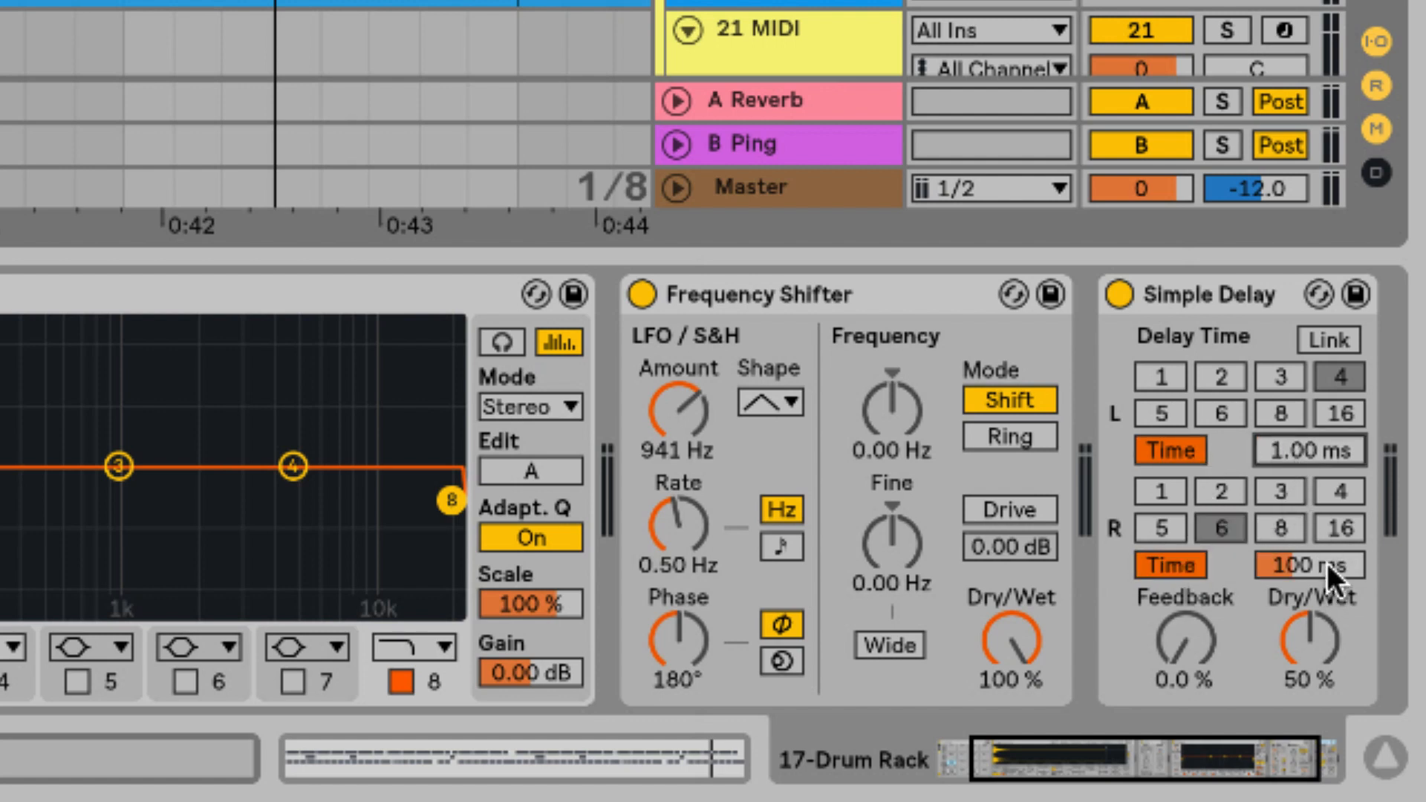
# Set the Simple Delay's right delay time to 12 ms and its Dry/Wet to 100 %.
pyautogui.moveTo(1326, 563); pyautogui.dragTo(1327, 616)
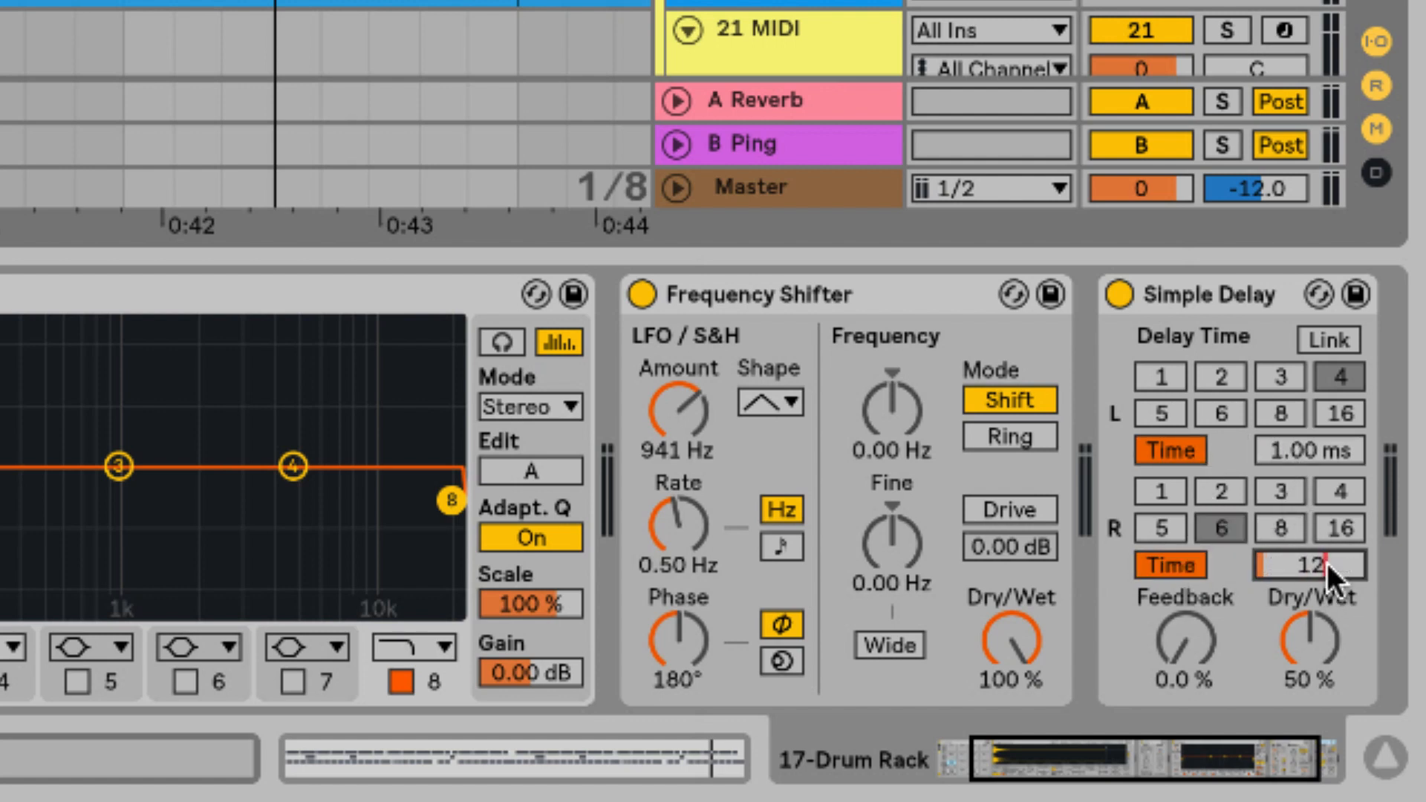
pyautogui.press('Return')
pyautogui.moveTo(1320, 634); pyautogui.dragTo(1321, 619)
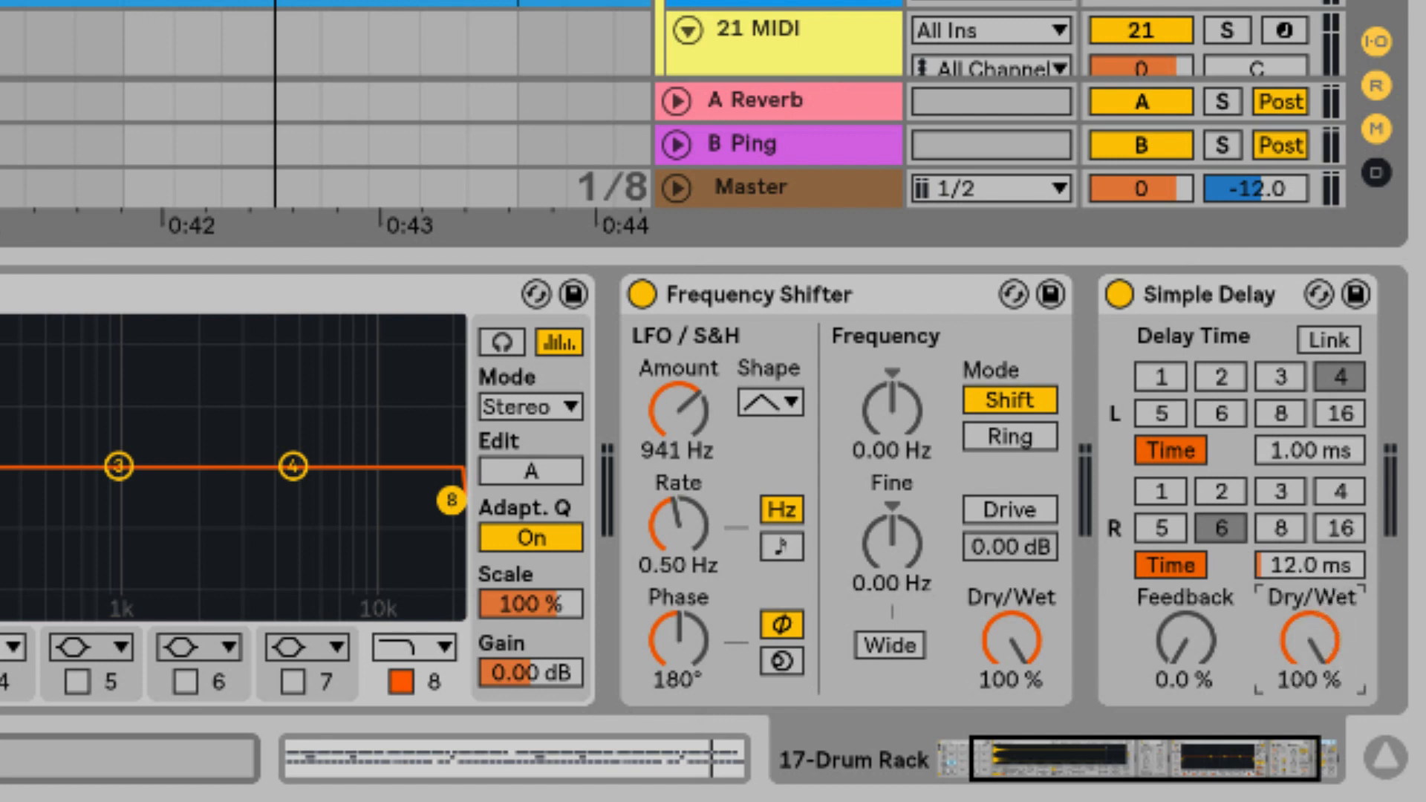